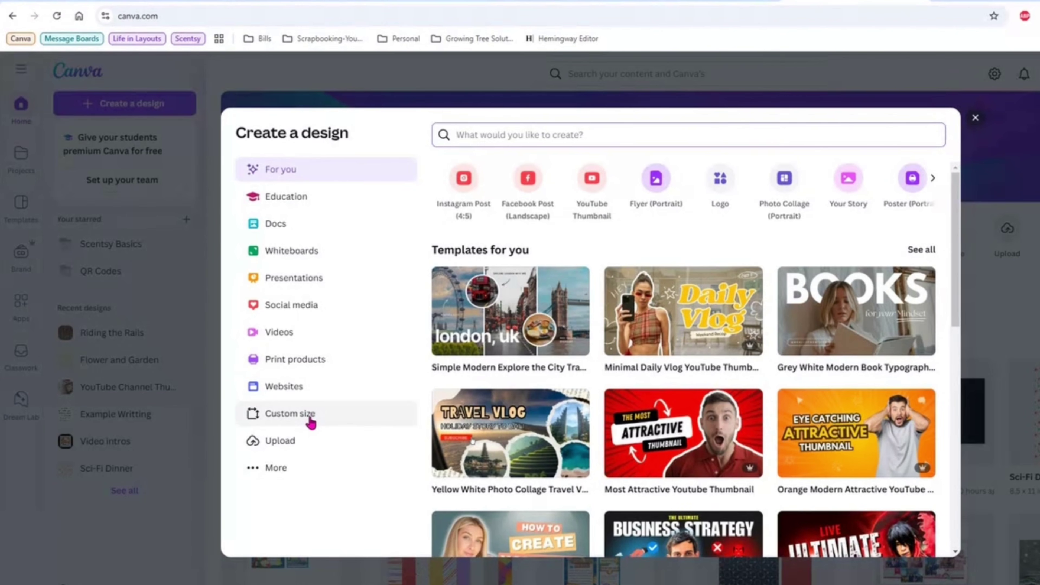
# Create a new custom-size design 8.5 in wide and 11 in high.
pyautogui.click(311, 422)
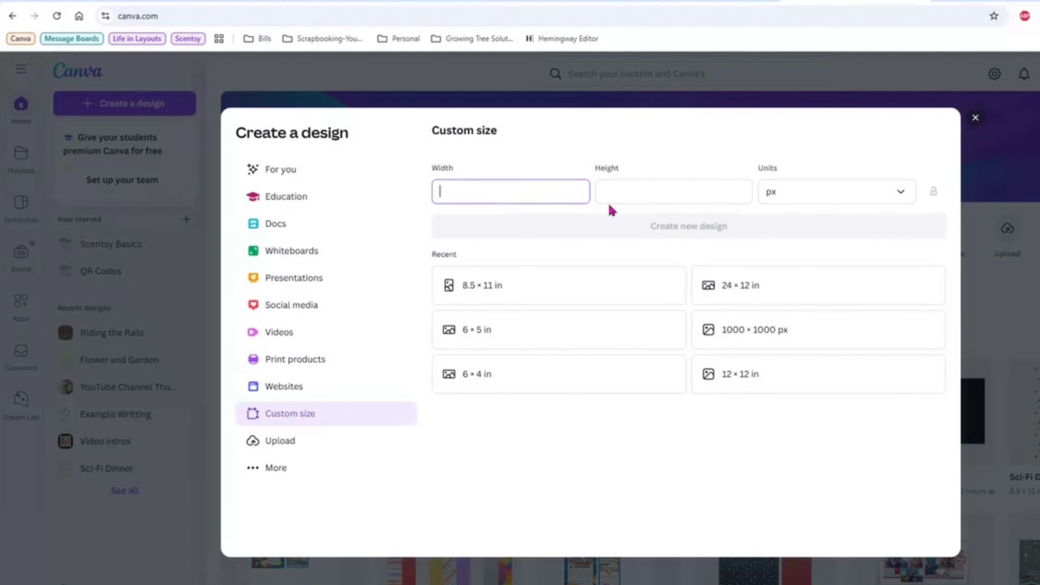
pyautogui.click(818, 200)
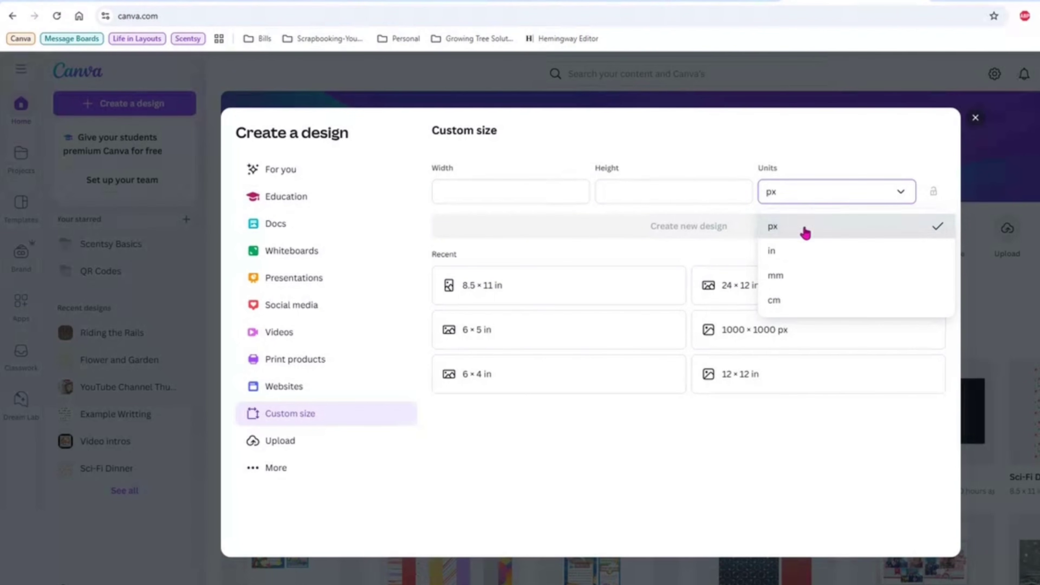
pyautogui.click(772, 251)
pyautogui.click(508, 198)
pyautogui.write('8.5')
pyautogui.press('Tab')
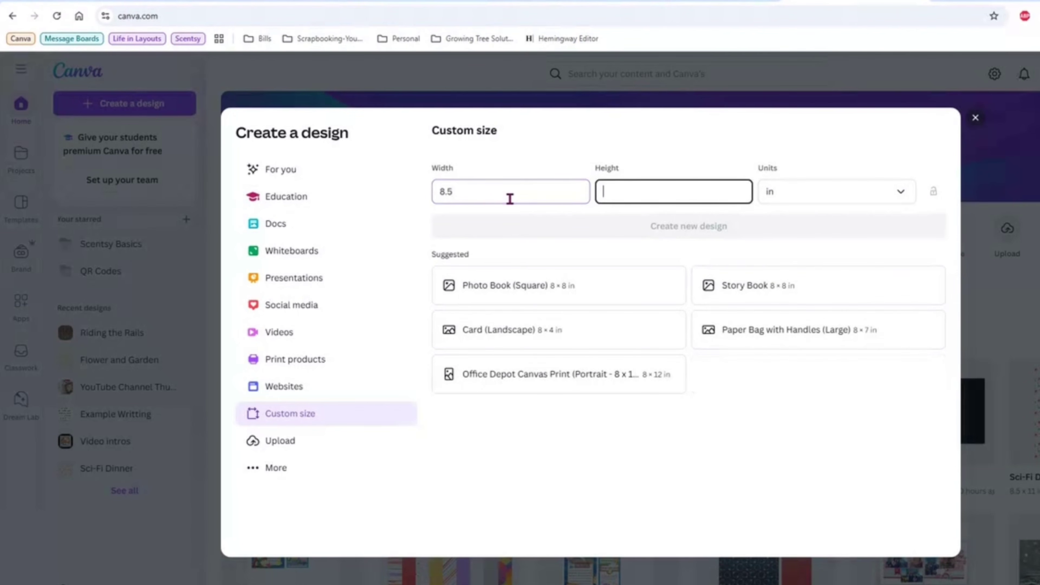
pyautogui.write('11')
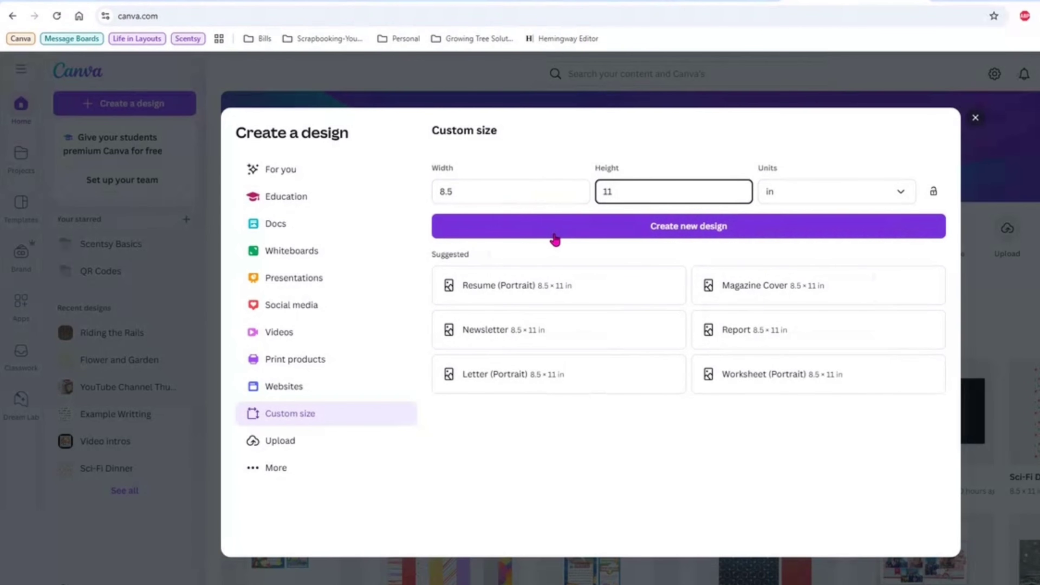
pyautogui.click(555, 236)
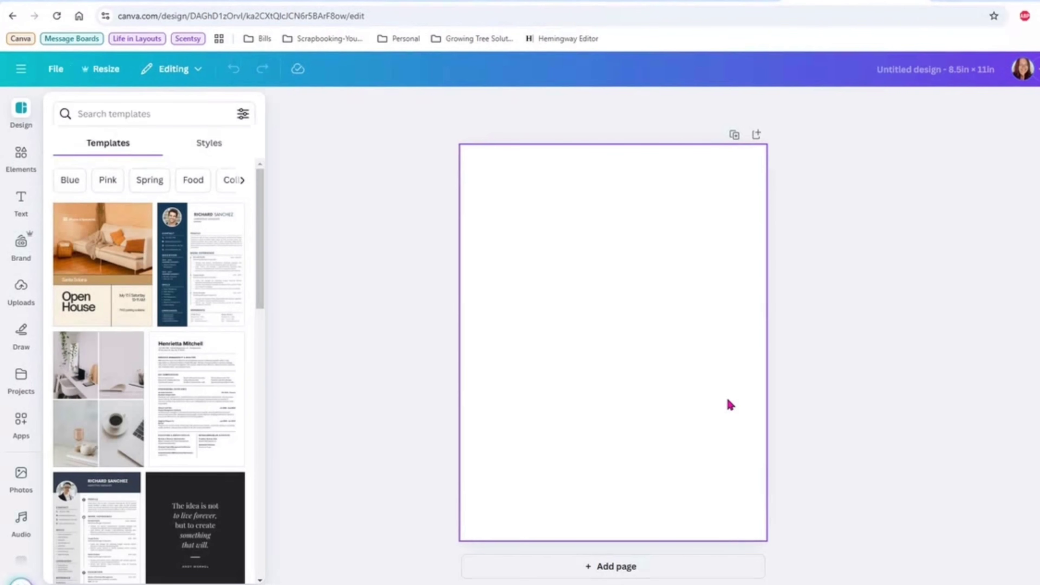
# Browse the Riding the Rails - Kit - Paper folder for the red bandana paper through the file upload.
pyautogui.click(20, 305)
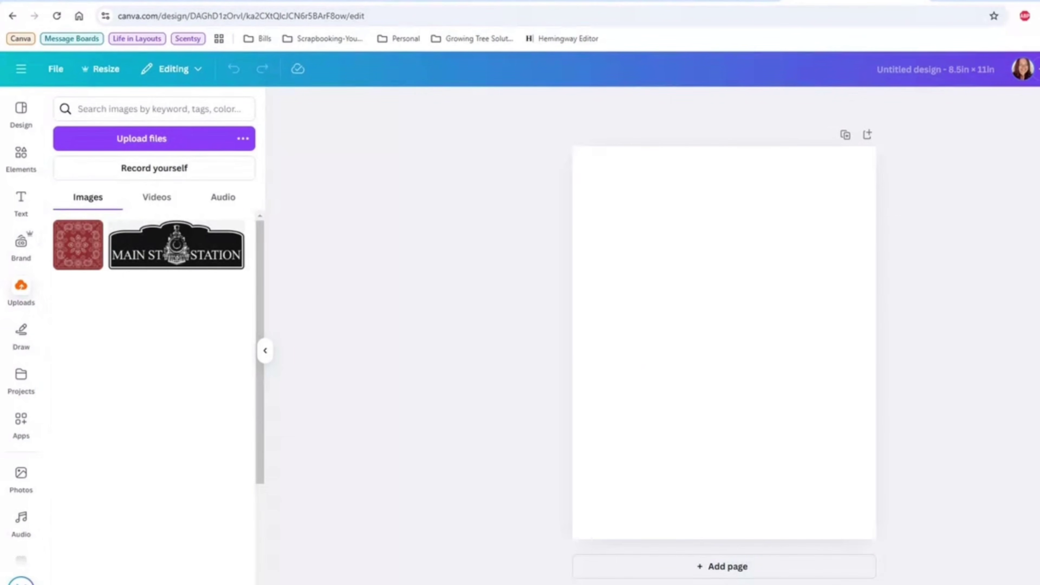
pyautogui.moveTo(99, 265)
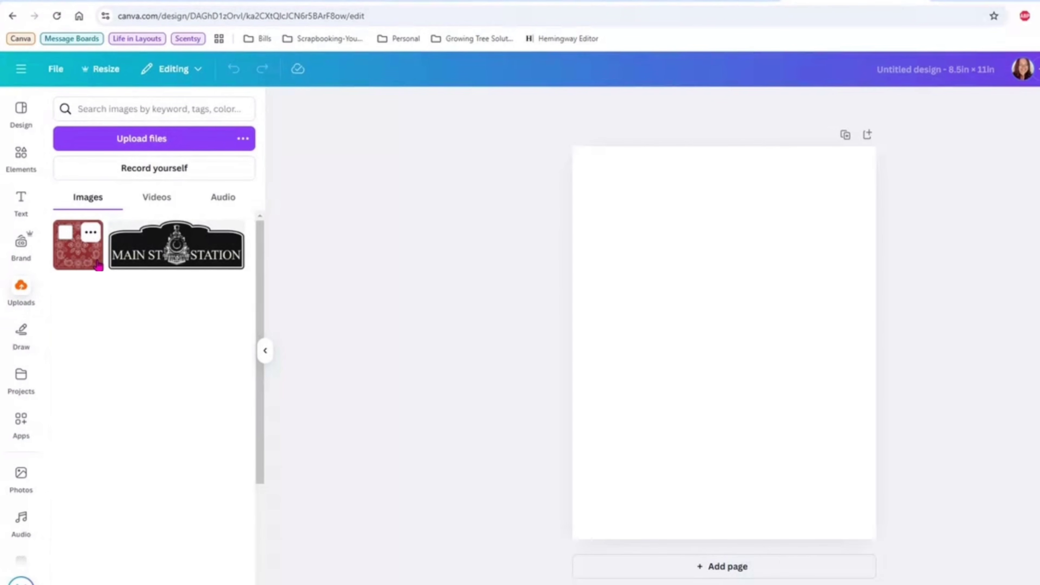
pyautogui.click(141, 139)
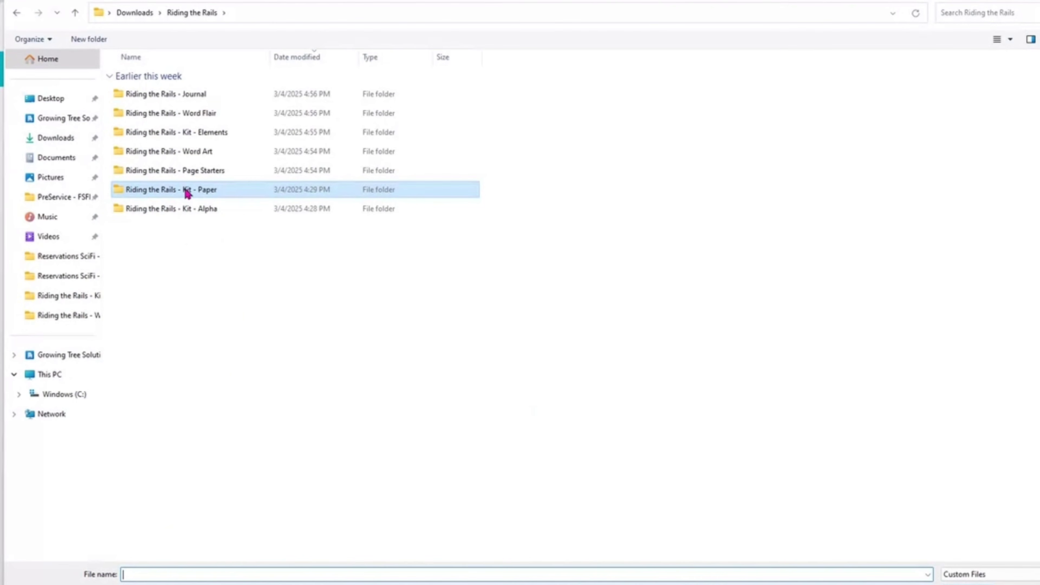
pyautogui.doubleClick(187, 191)
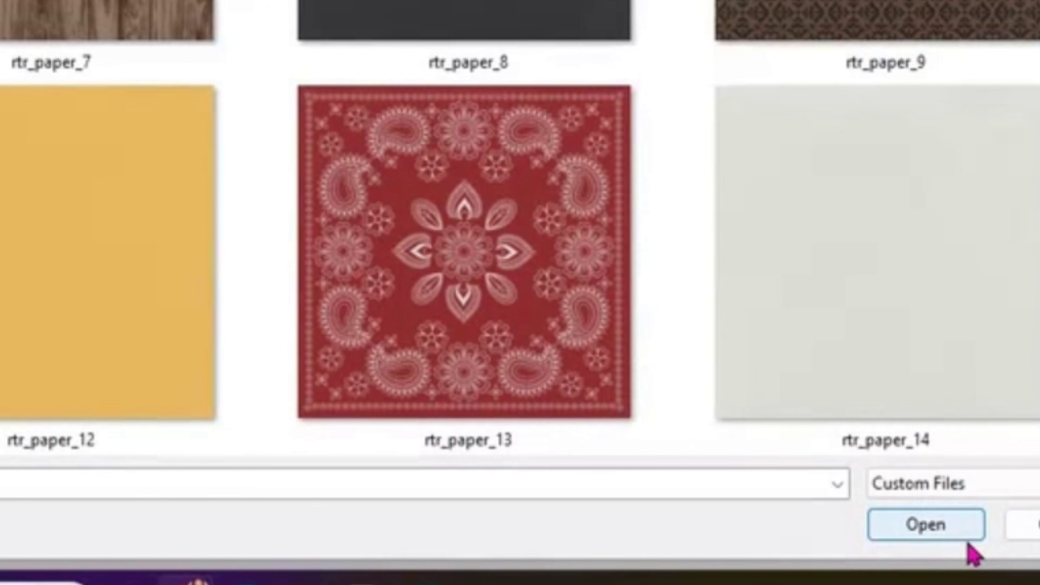
pyautogui.click(967, 537)
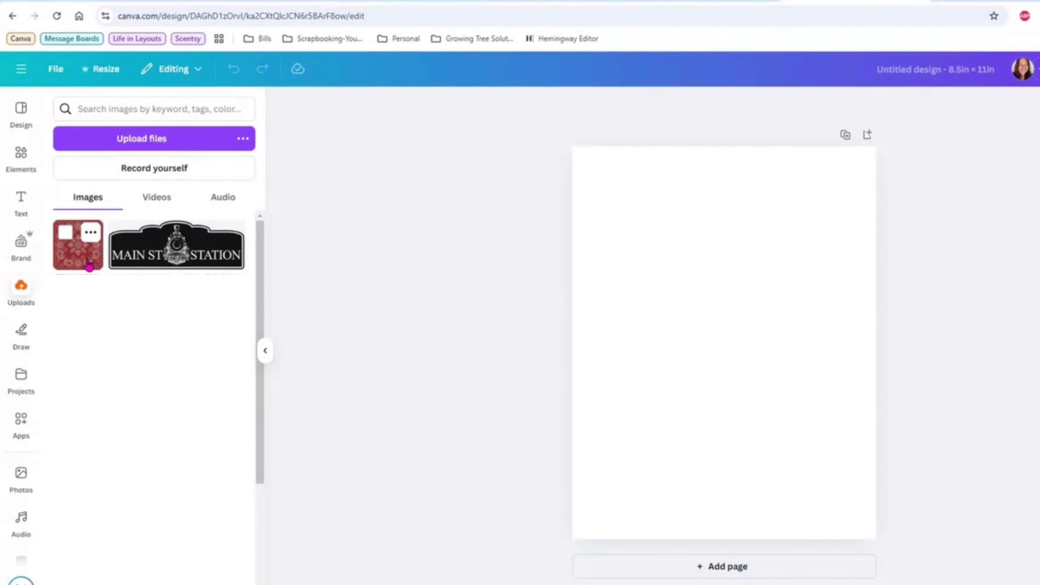
# Place the uploaded red bandana paper on the page and resize it to 3 × 3 in with its ratio locked.
pyautogui.click(89, 265)
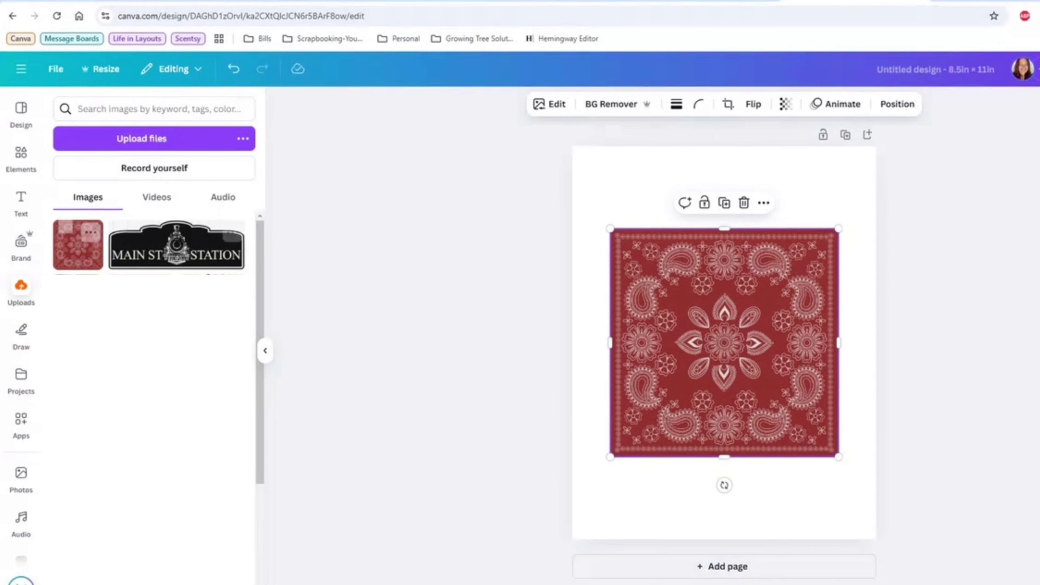
pyautogui.click(265, 351)
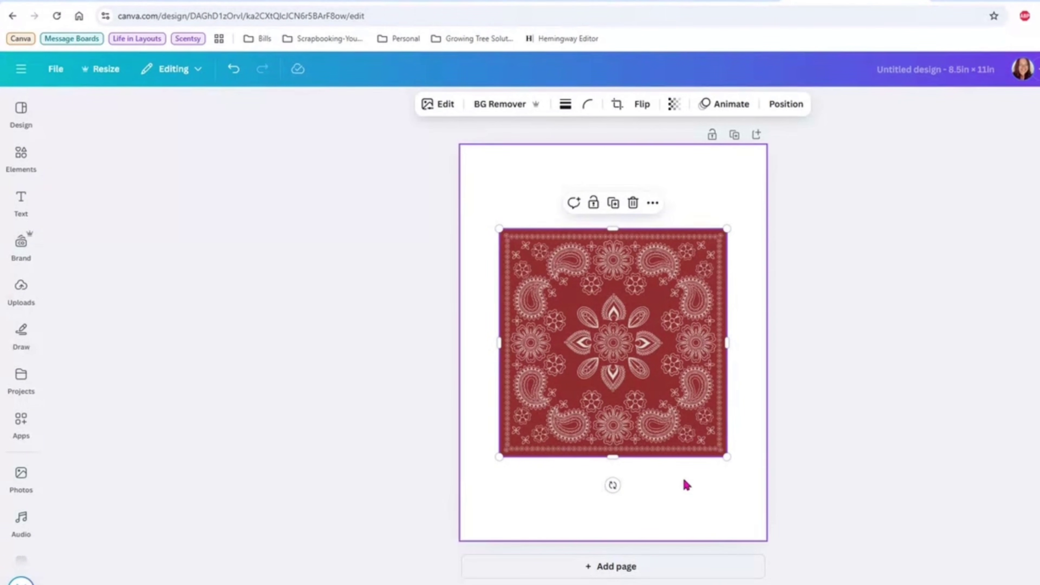
pyautogui.click(791, 107)
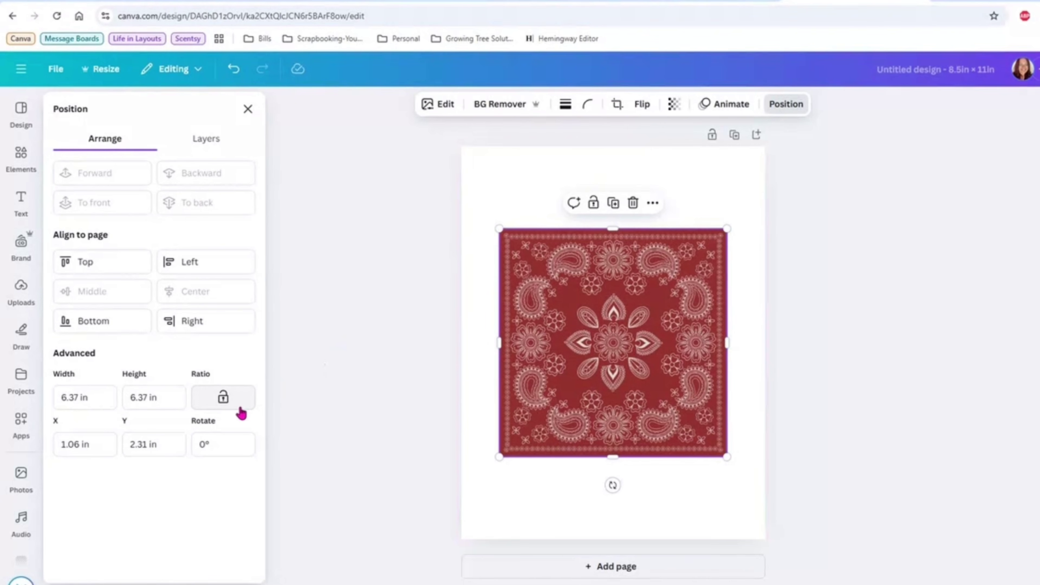
pyautogui.click(240, 409)
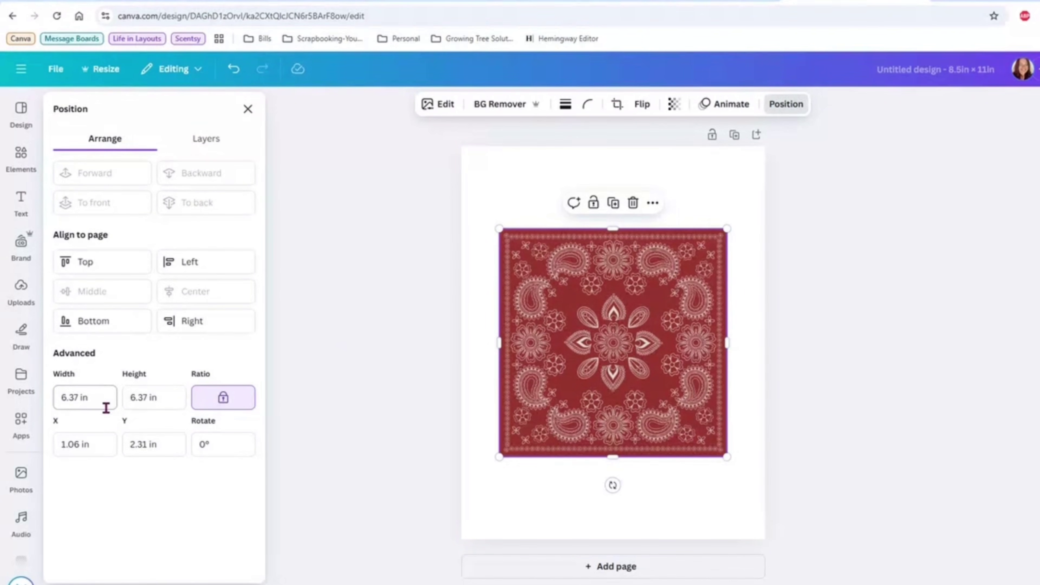
pyautogui.click(91, 405)
pyautogui.hotkey('ctrl', 'a')
pyautogui.write('3')
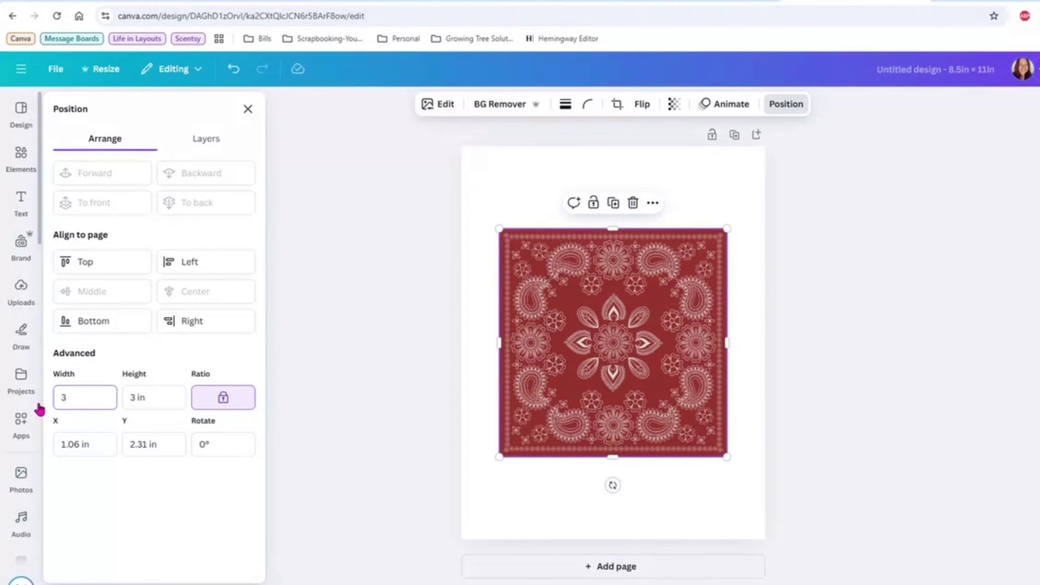
pyautogui.press('Return')
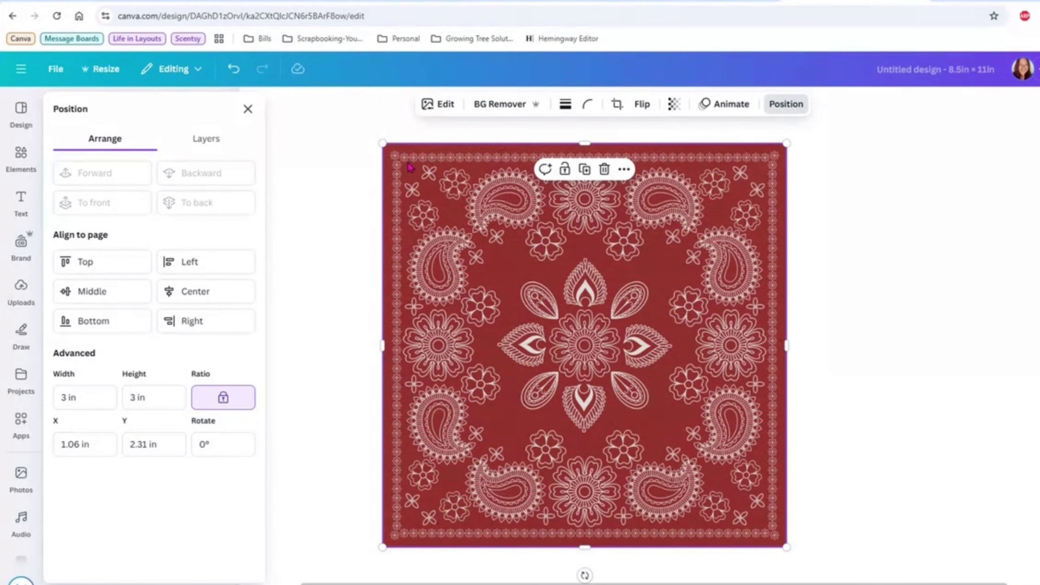
# Add a square shape to the page and move it over the bandana paper.
pyautogui.click(22, 173)
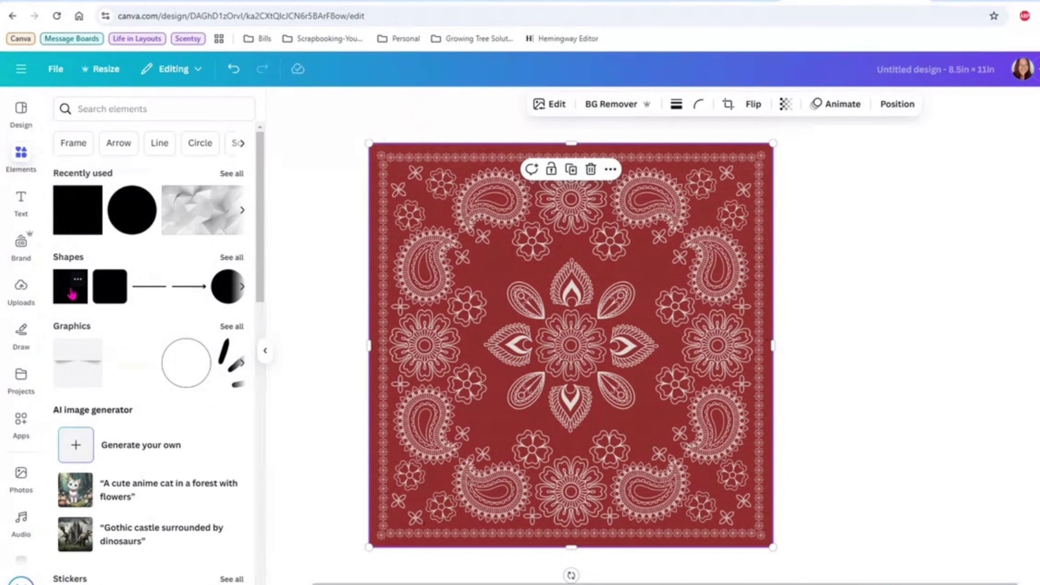
pyautogui.moveTo(72, 294); pyautogui.dragTo(861, 506)
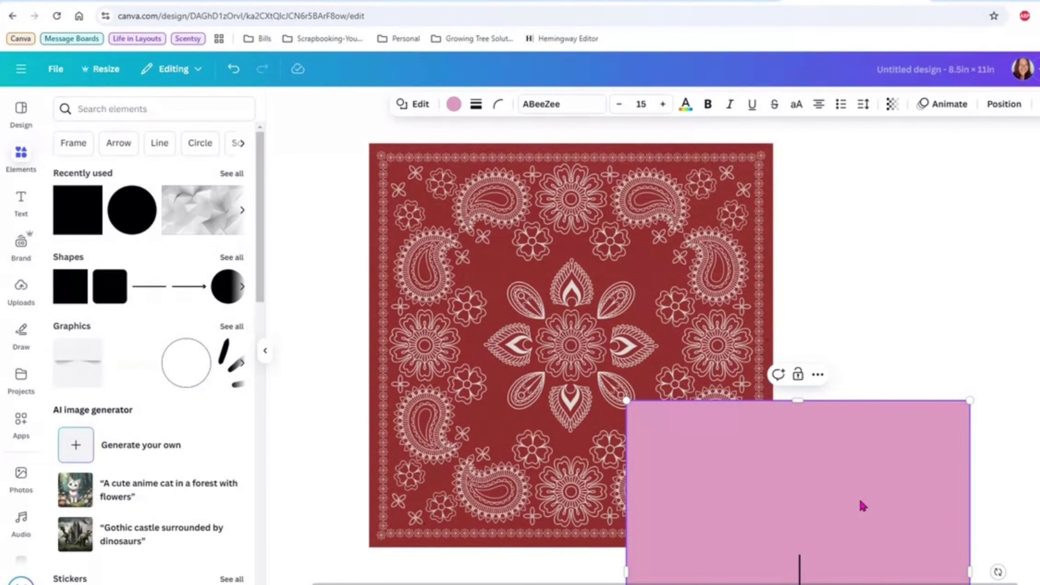
pyautogui.moveTo(860, 506); pyautogui.dragTo(622, 262)
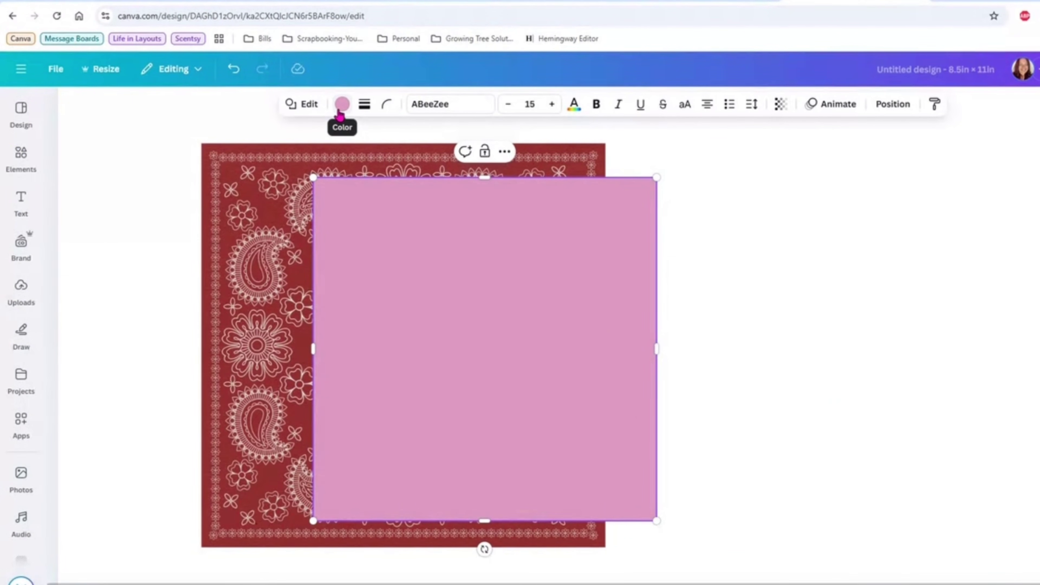
# Try several of the bandana's photo colors as the square's fill, from dark reds to light pink.
pyautogui.click(341, 105)
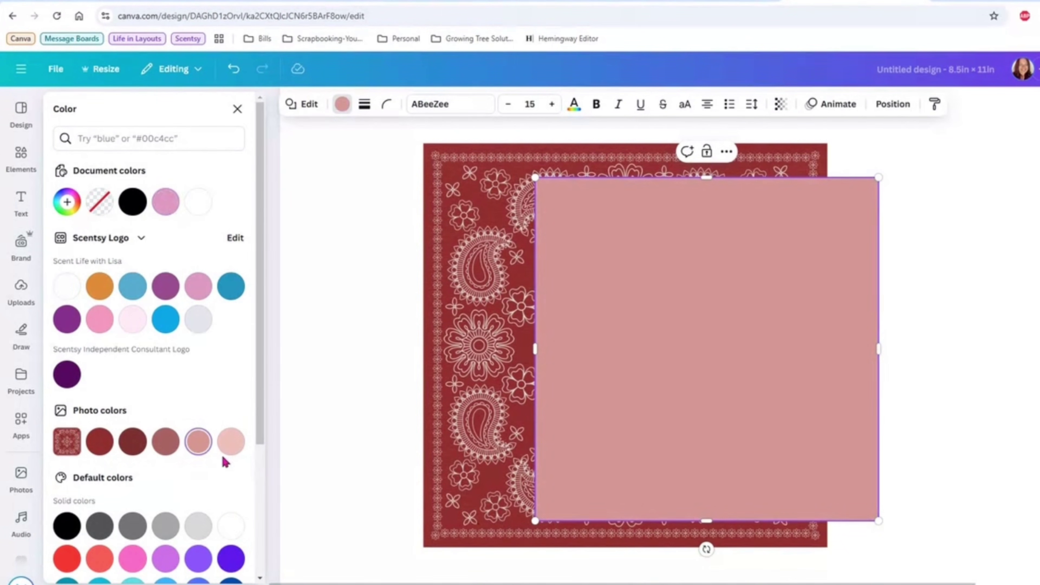
pyautogui.click(166, 441)
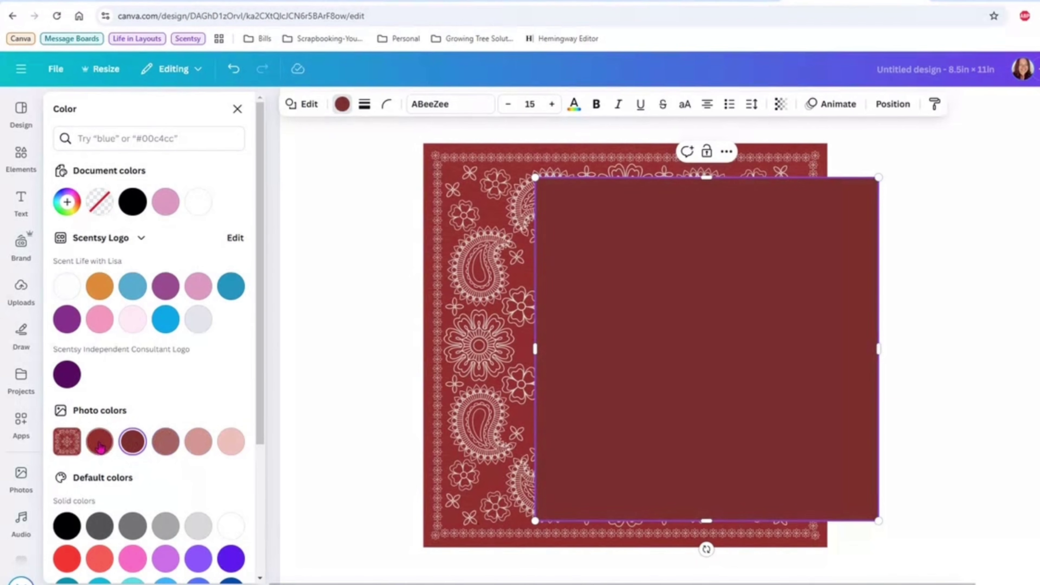
pyautogui.click(134, 444)
pyautogui.click(100, 443)
pyautogui.click(230, 446)
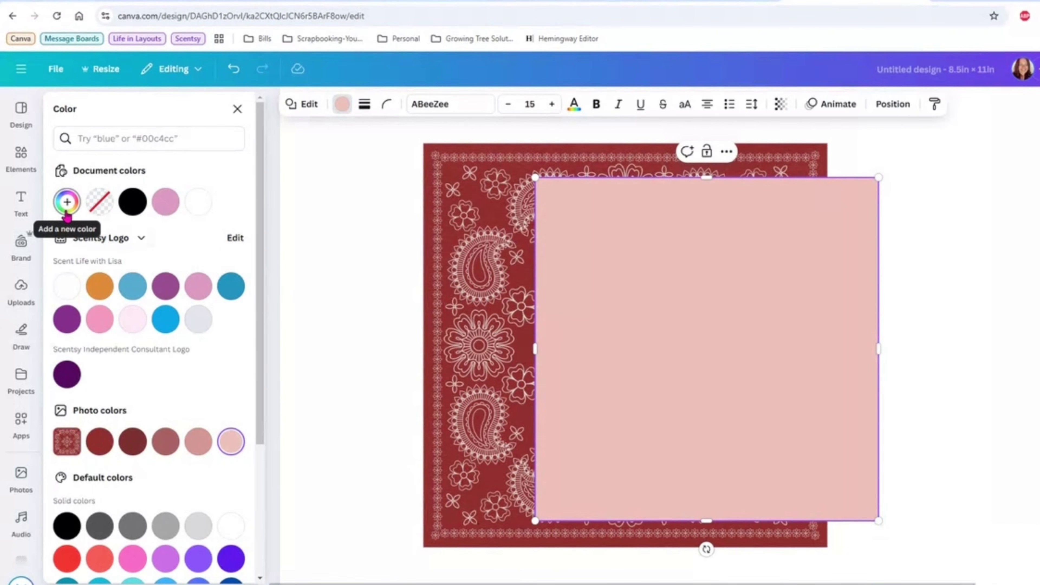
# Fill the square with the cream color #E1C8BA sampled from the bandana's paisley pattern.
pyautogui.click(66, 213)
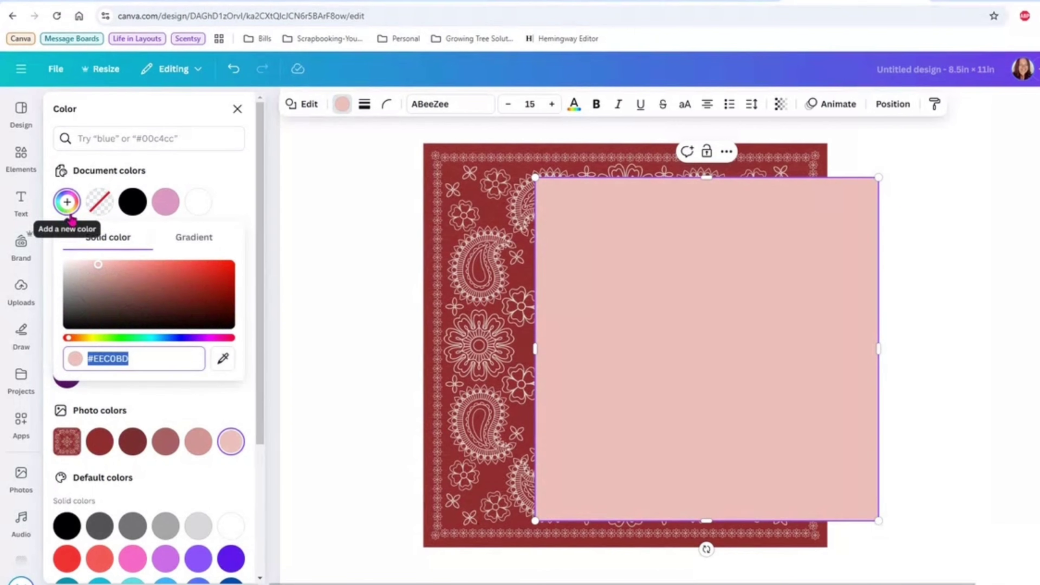
pyautogui.click(228, 366)
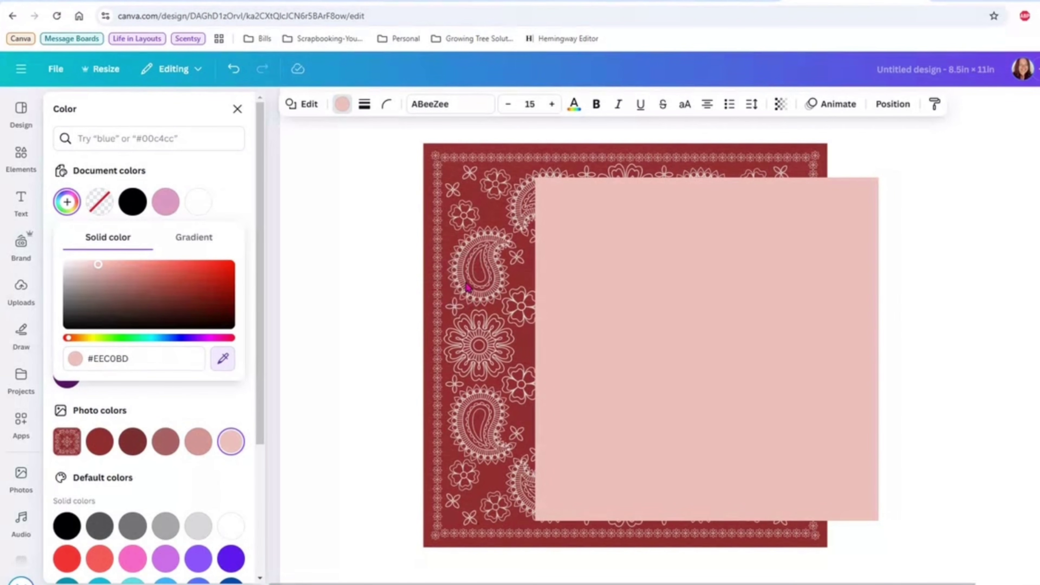
pyautogui.click(466, 284)
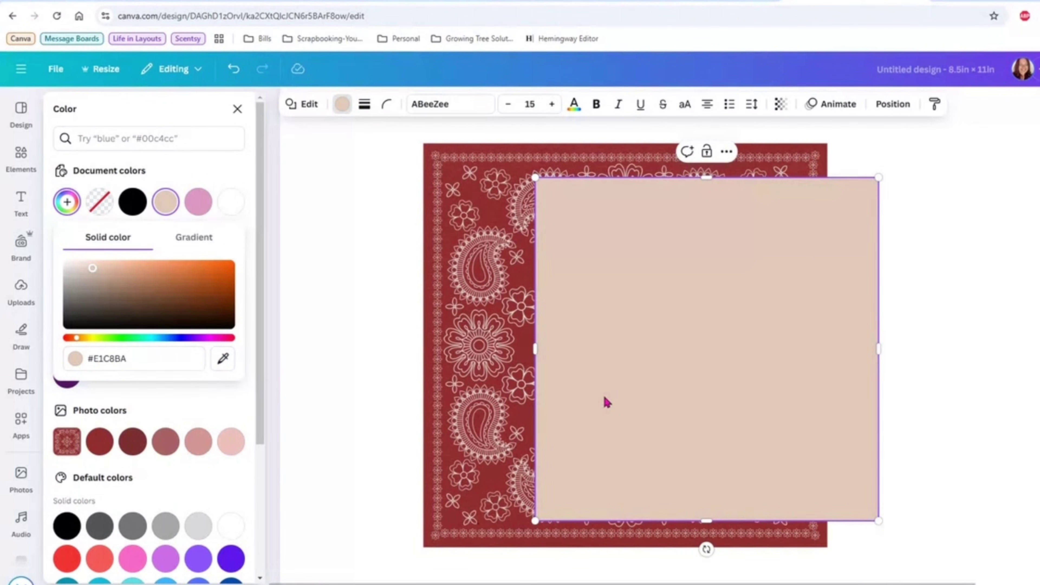
# Resize the cream square to 2.75 × 2.75 in with its ratio locked.
pyautogui.click(886, 116)
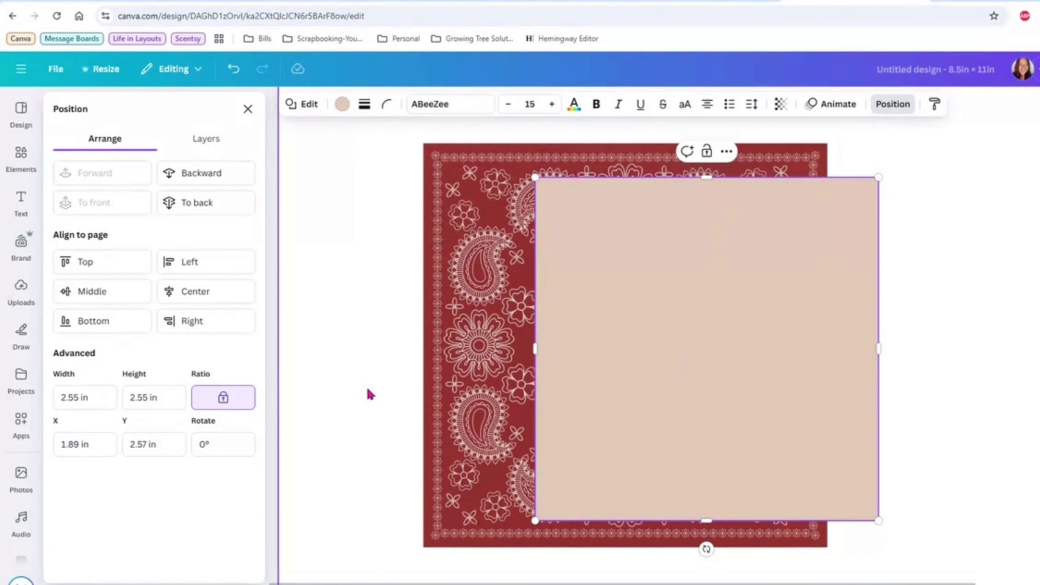
pyautogui.click(90, 397)
pyautogui.press('BackSpace')
pyautogui.press('BackSpace')
pyautogui.press('BackSpace')
pyautogui.press('BackSpace')
pyautogui.press('BackSpace')
pyautogui.press('BackSpace')
pyautogui.write('.75')
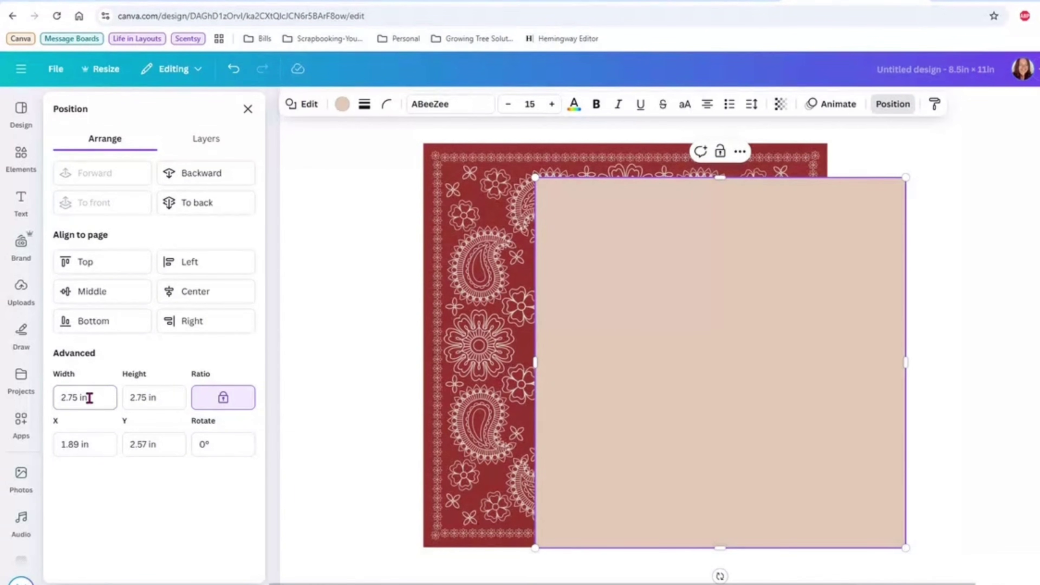
pyautogui.press('Return')
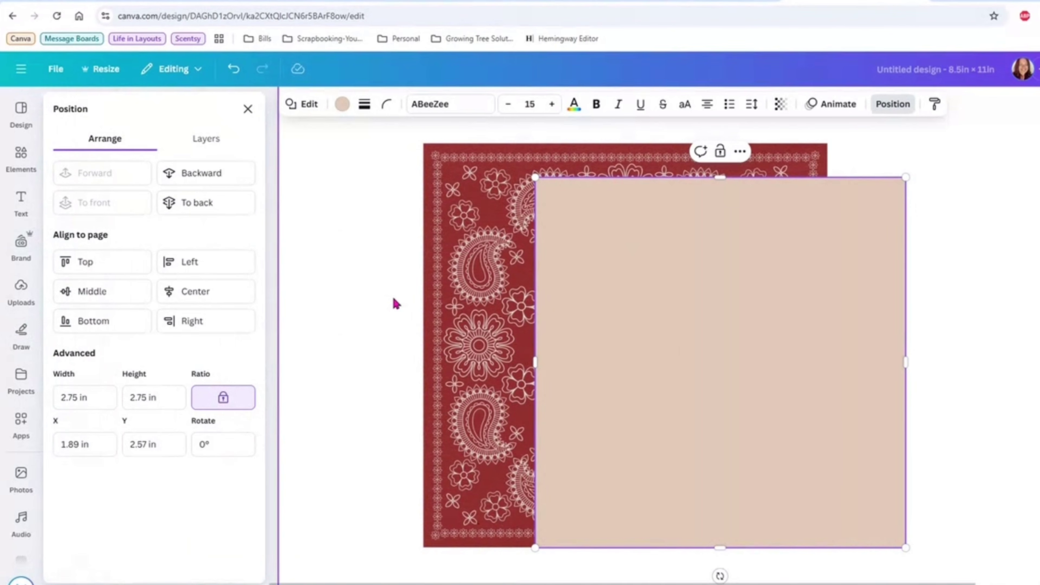
# Align the cream square and the bandana paper to each other's center and middle.
pyautogui.moveTo(388, 285); pyautogui.dragTo(711, 431)
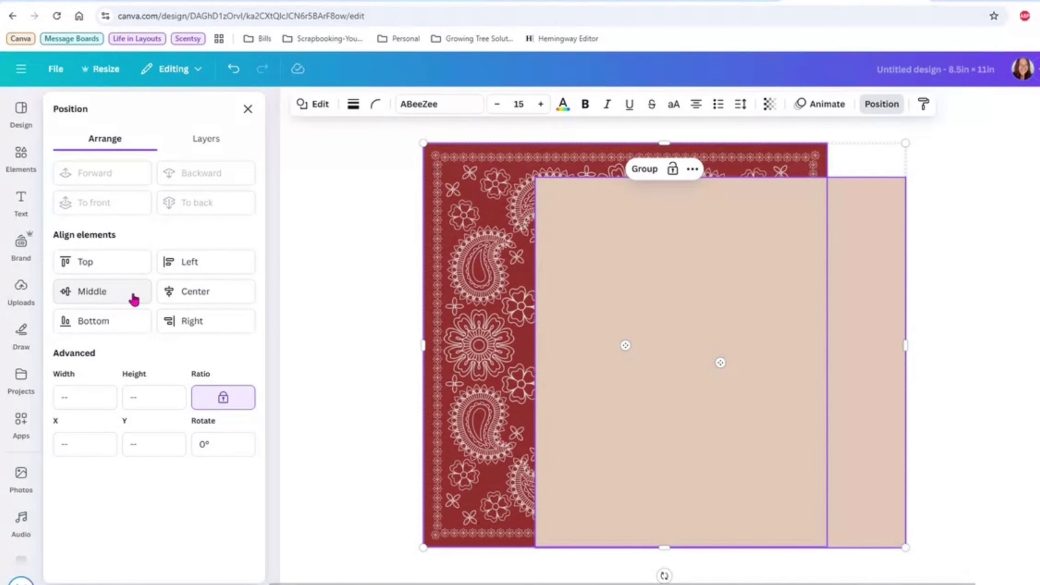
pyautogui.click(179, 303)
pyautogui.click(121, 302)
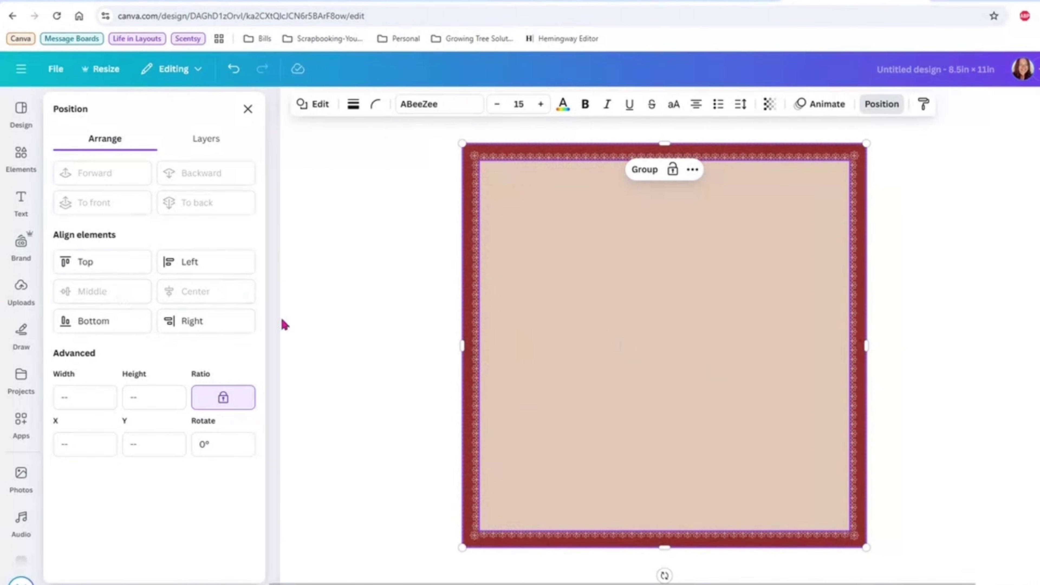
pyautogui.click(1037, 438)
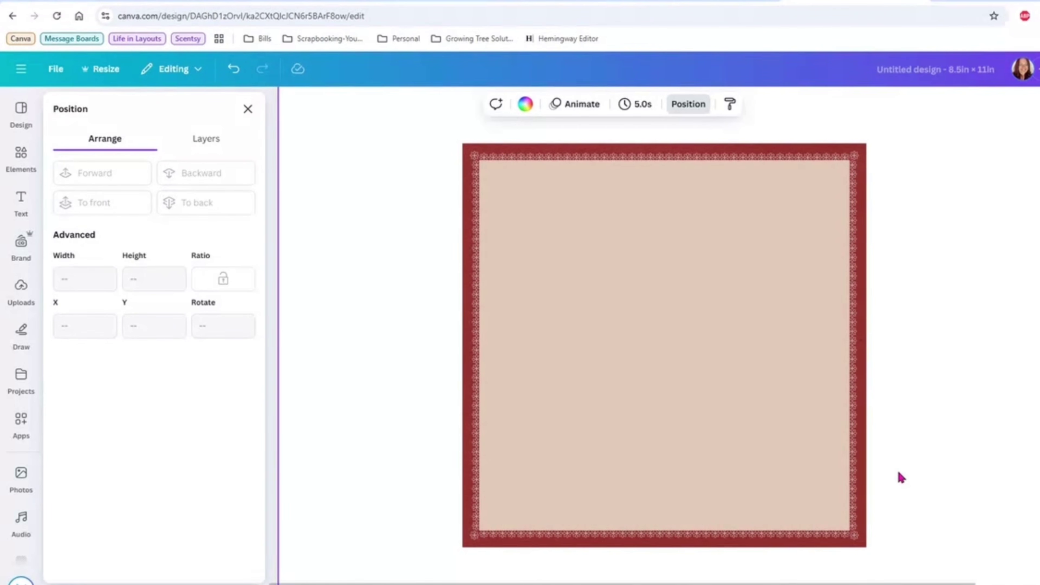
# Add the uploaded Main St Station sign and fit it across the upper part of the cream square, just inside the bandana border.
pyautogui.click(21, 287)
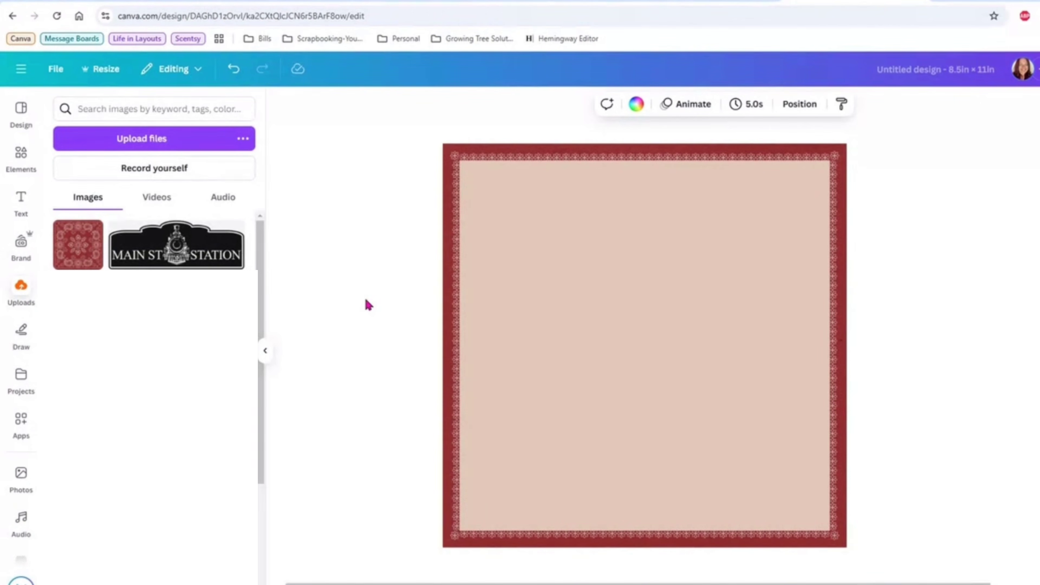
pyautogui.click(228, 266)
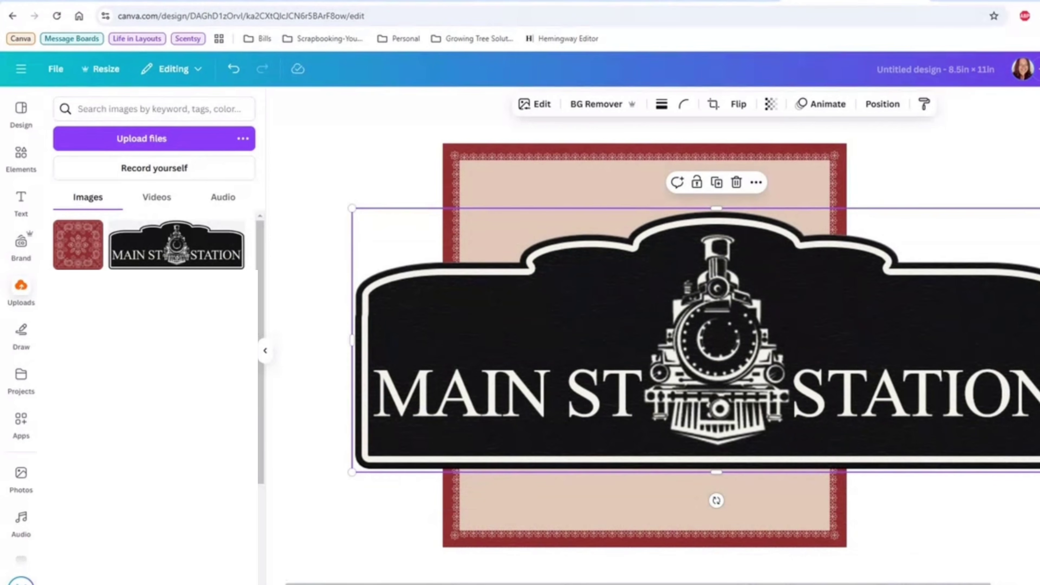
pyautogui.moveTo(1038, 471); pyautogui.dragTo(662, 321)
pyautogui.moveTo(508, 263); pyautogui.dragTo(620, 214)
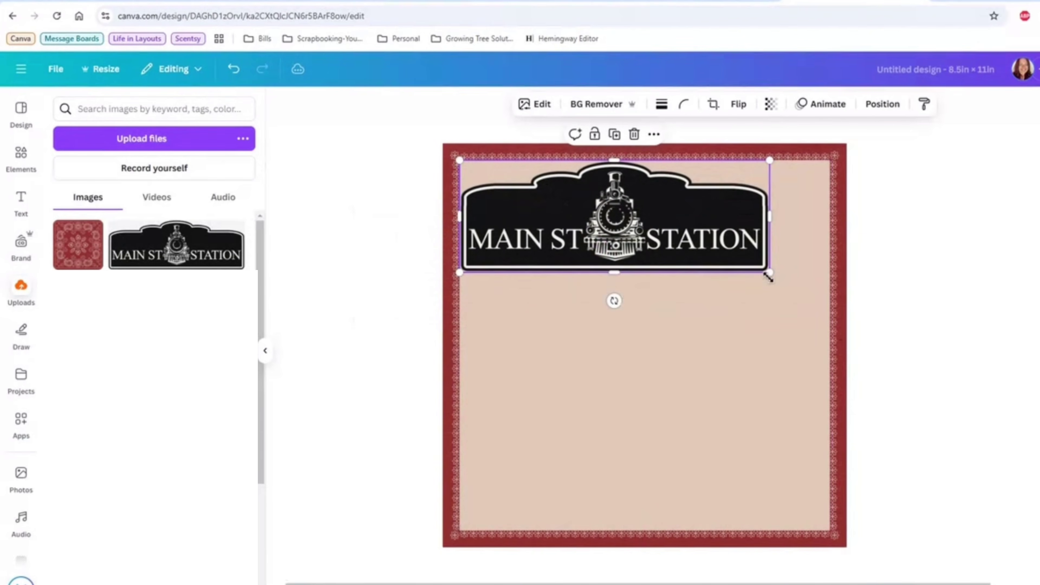
pyautogui.moveTo(769, 274); pyautogui.dragTo(828, 296)
pyautogui.moveTo(732, 259); pyautogui.dragTo(736, 270)
pyautogui.click(987, 344)
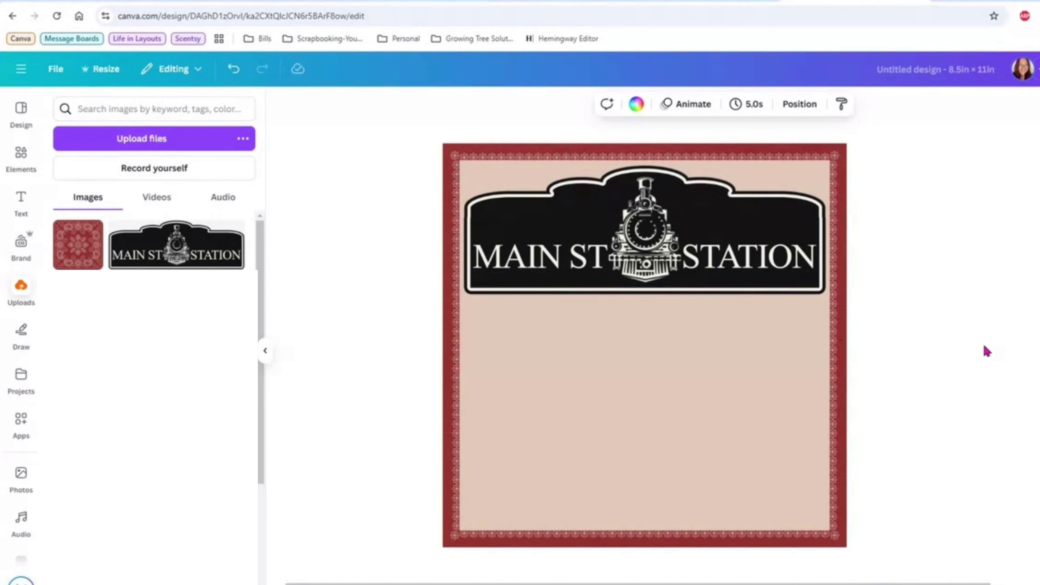
# Delete the station sign and write the journaling paragraph in the cream square, from "Walk Disney was a noted train enthusiast" to "passion for railroads.".
pyautogui.click(790, 262)
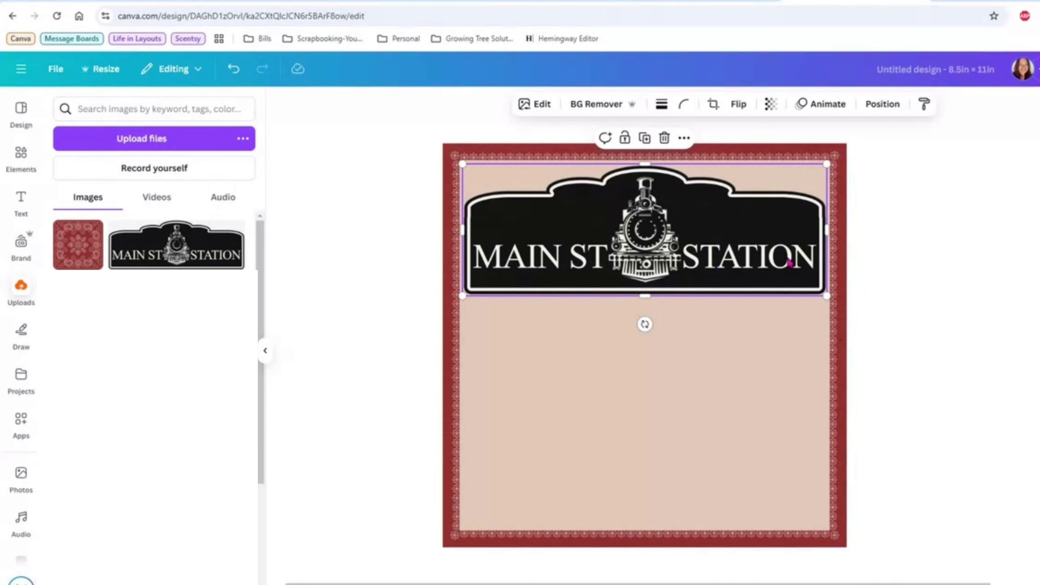
pyautogui.press('Delete')
pyautogui.doubleClick(606, 344)
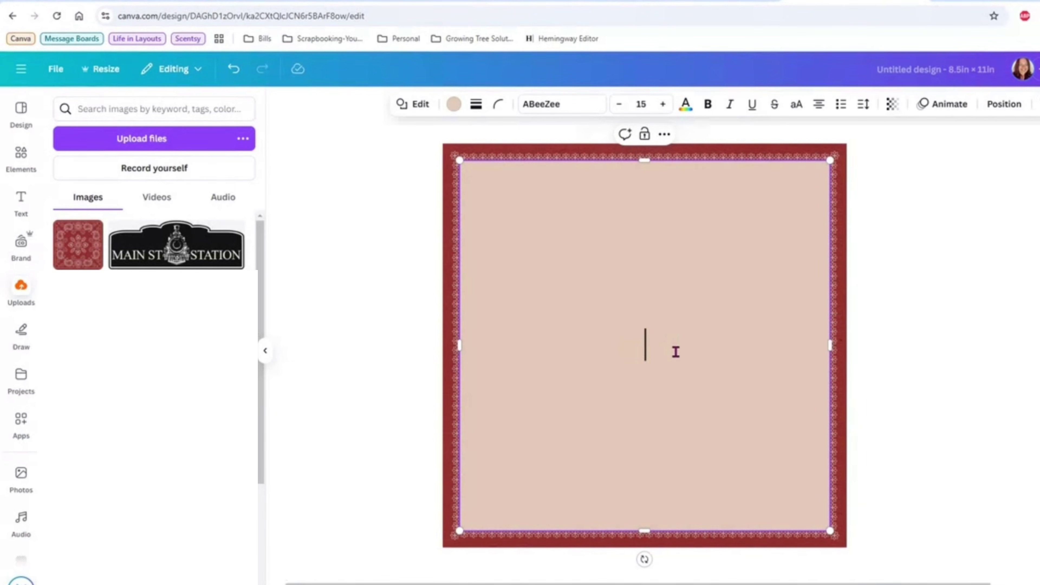
pyautogui.write('Walk D')
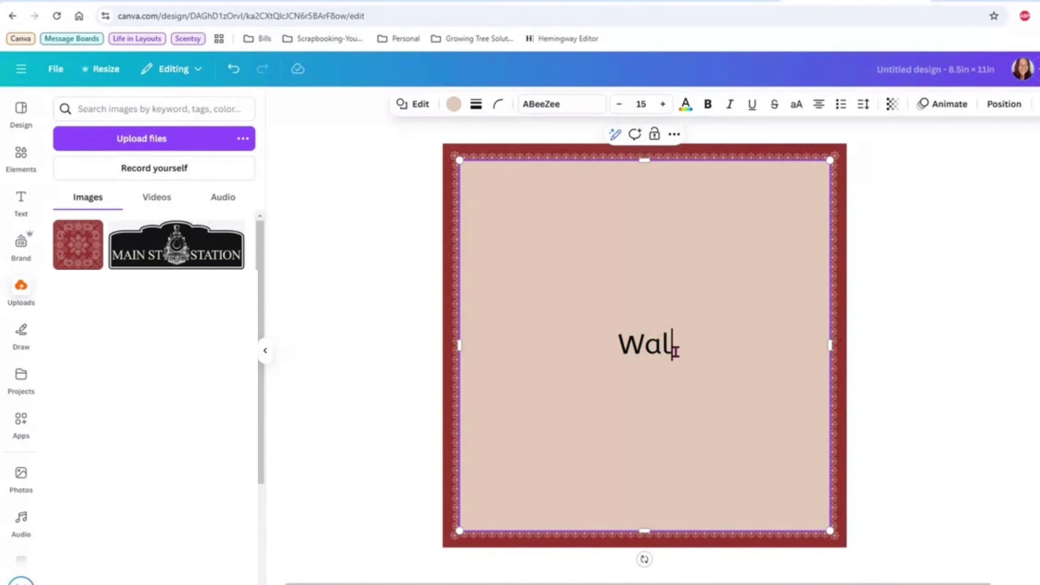
pyautogui.write('isney was a')
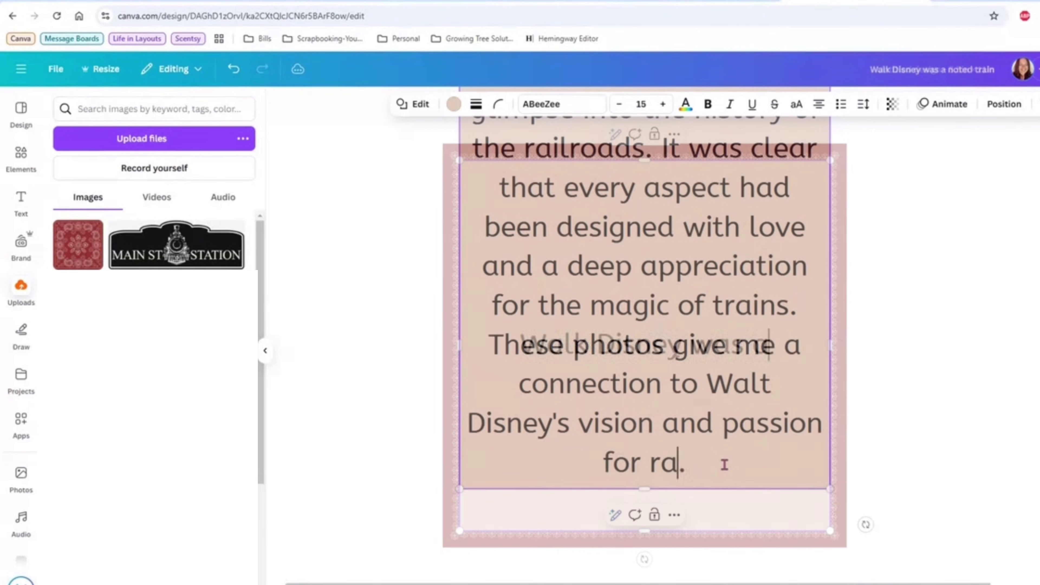
pyautogui.write('ilroads')
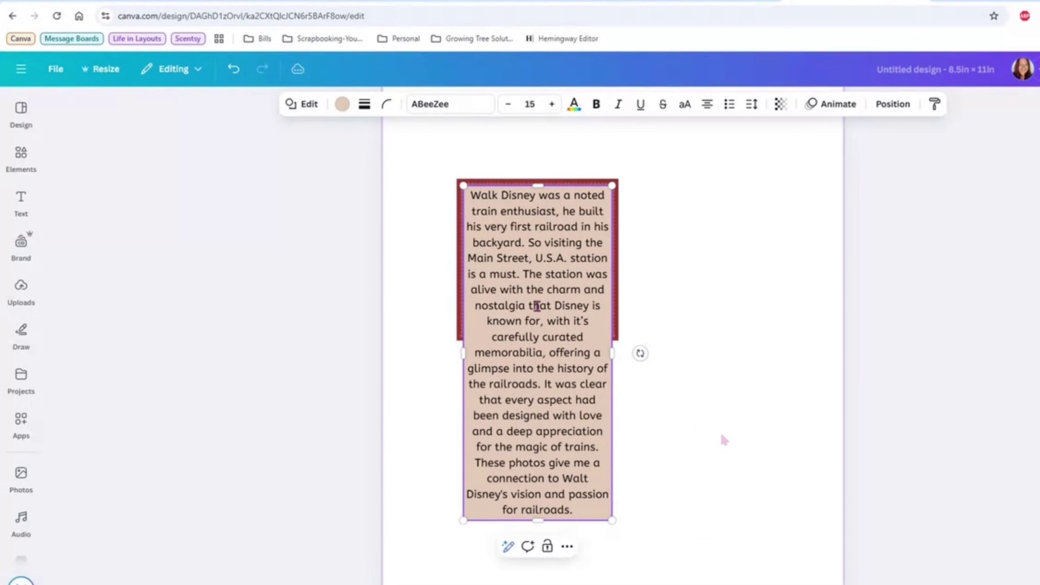
# Change the font of the whole journaling paragraph to Shadows Into Light Two.
pyautogui.tripleClick(537, 305)
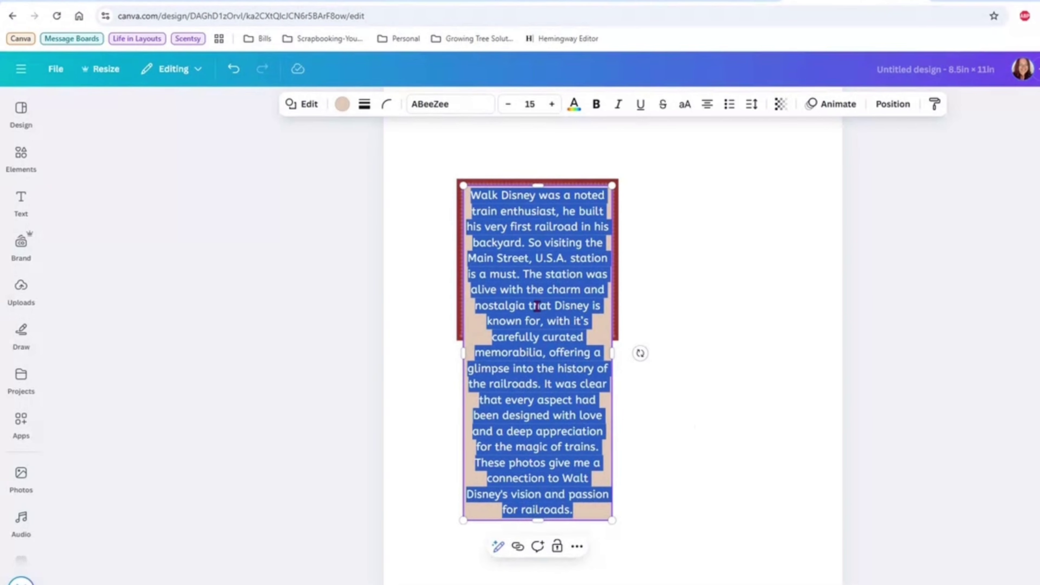
pyautogui.click(450, 104)
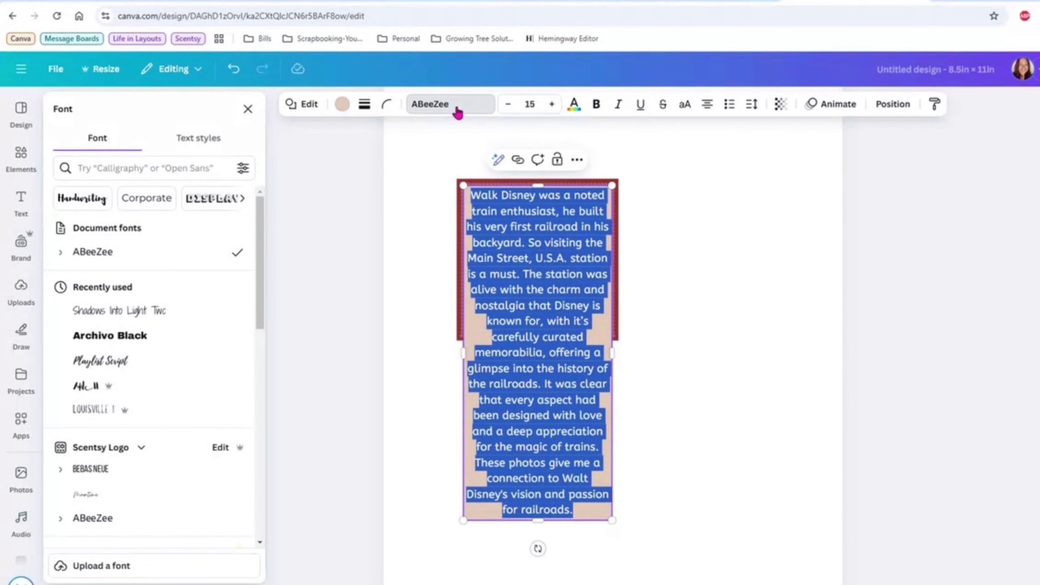
pyautogui.click(107, 316)
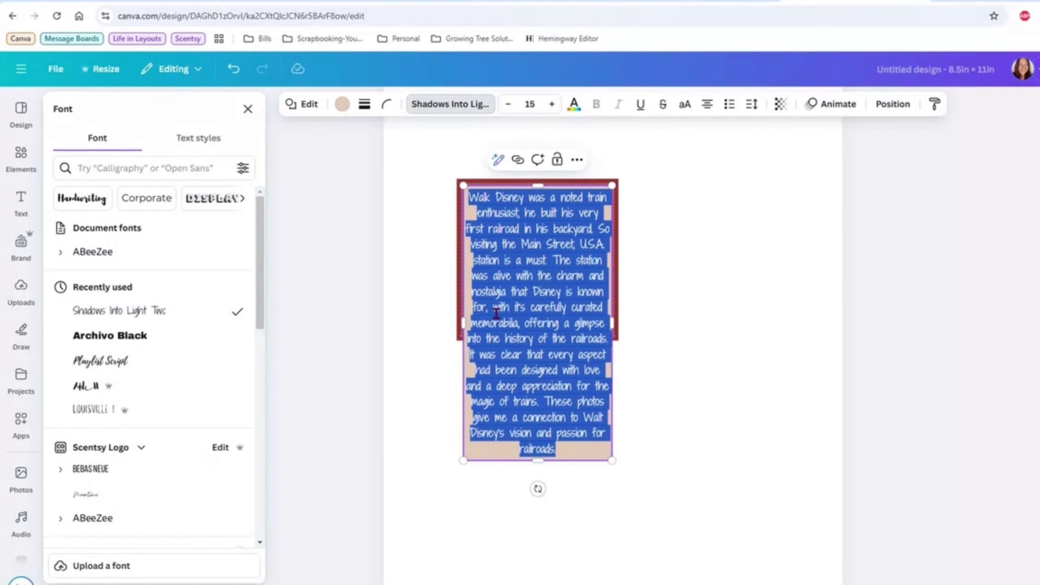
# Reduce the journaling paragraph's font size to 10.5 so the text fits inside the bandana border.
pyautogui.click(508, 106)
pyautogui.click(508, 106)
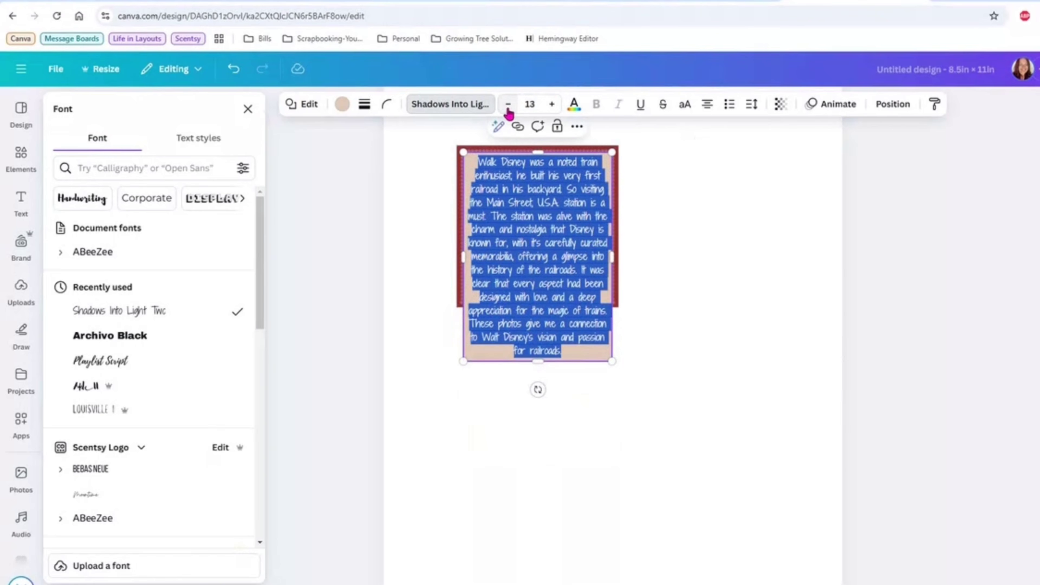
pyautogui.click(508, 106)
pyautogui.click(508, 106)
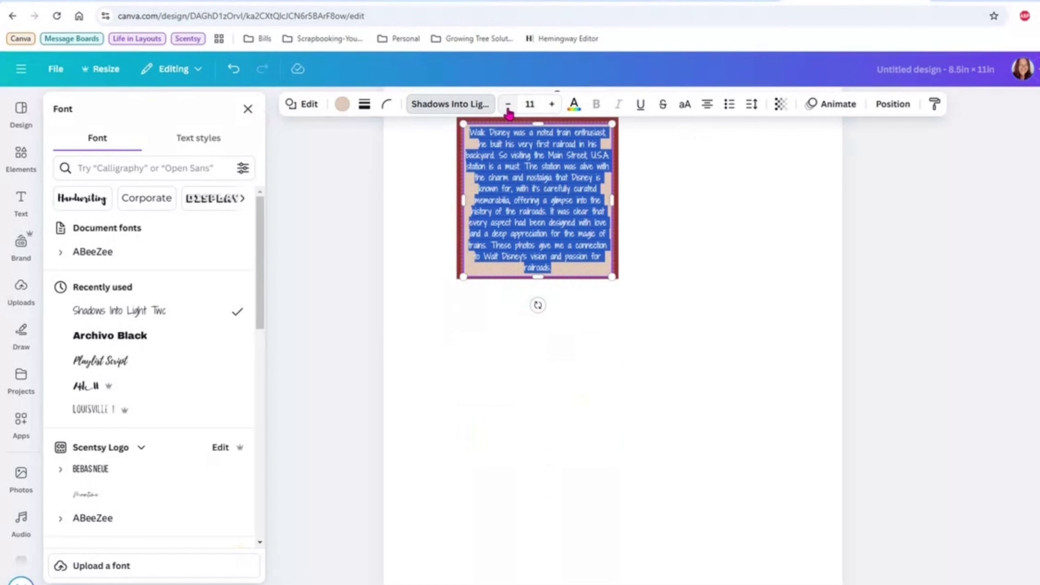
pyautogui.click(508, 105)
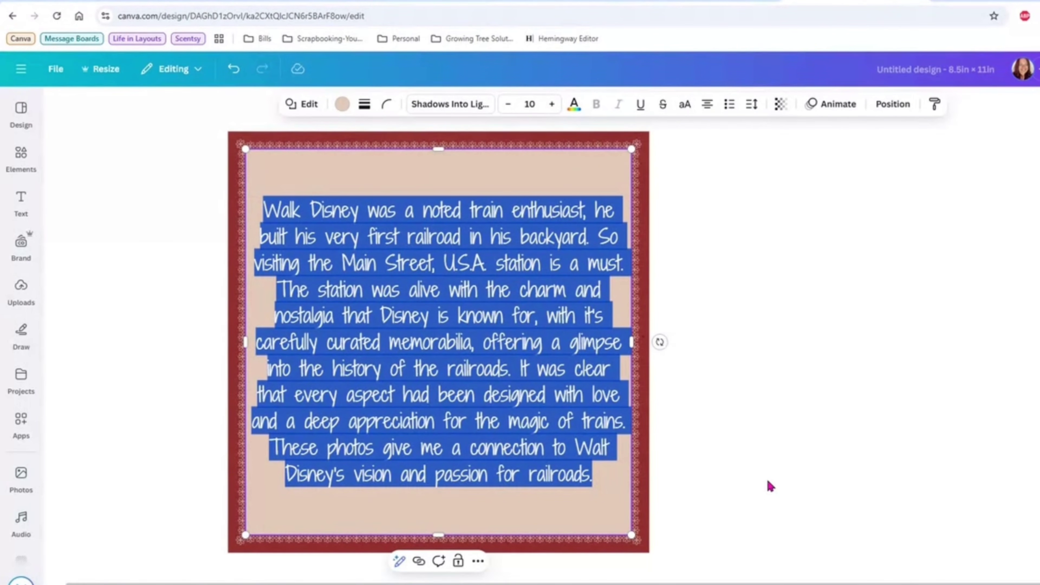
pyautogui.hotkey('ctrl', 'z')
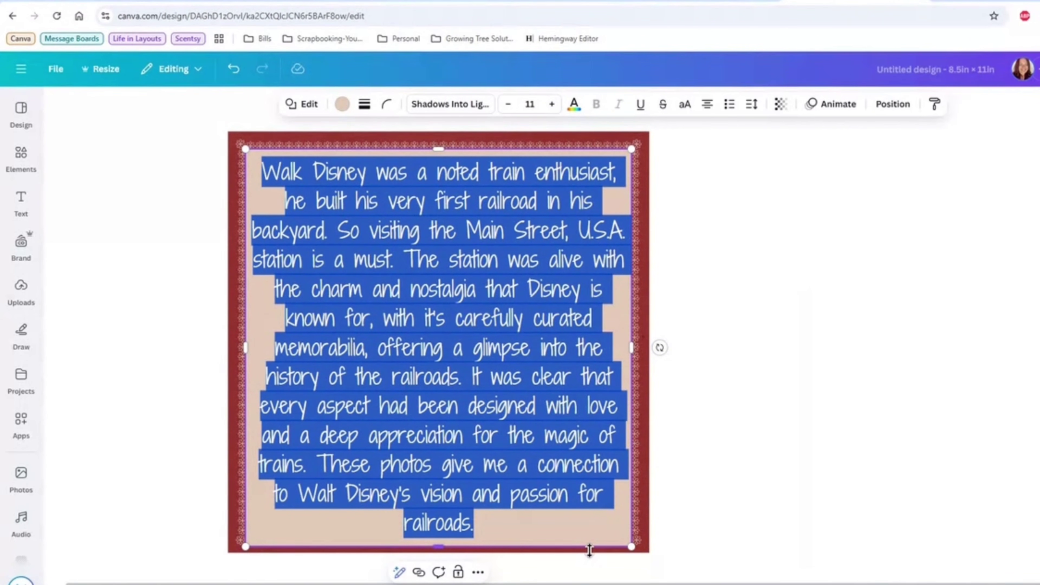
pyautogui.click(530, 104)
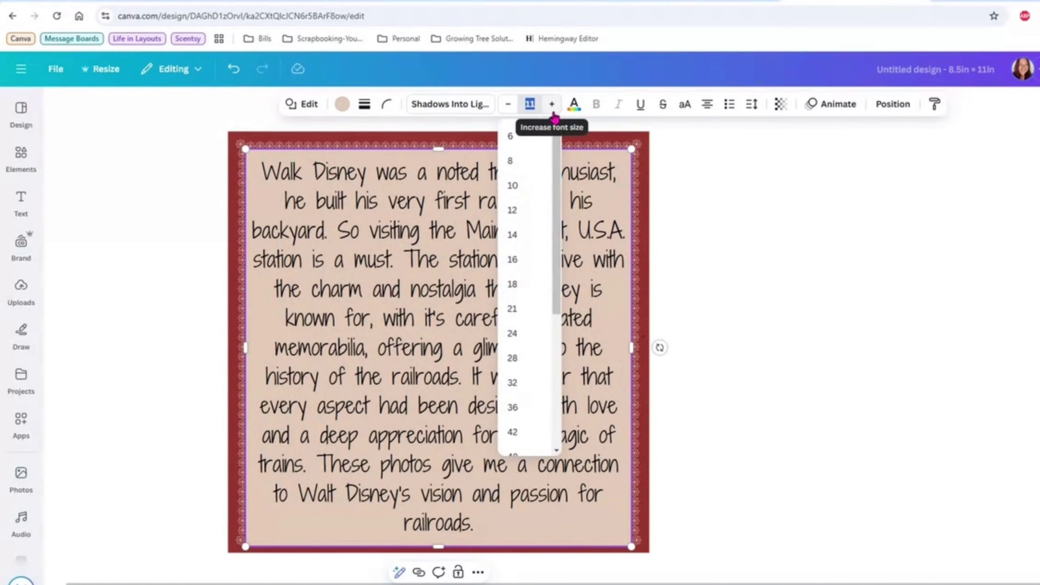
pyautogui.write('10.5')
pyautogui.press('Return')
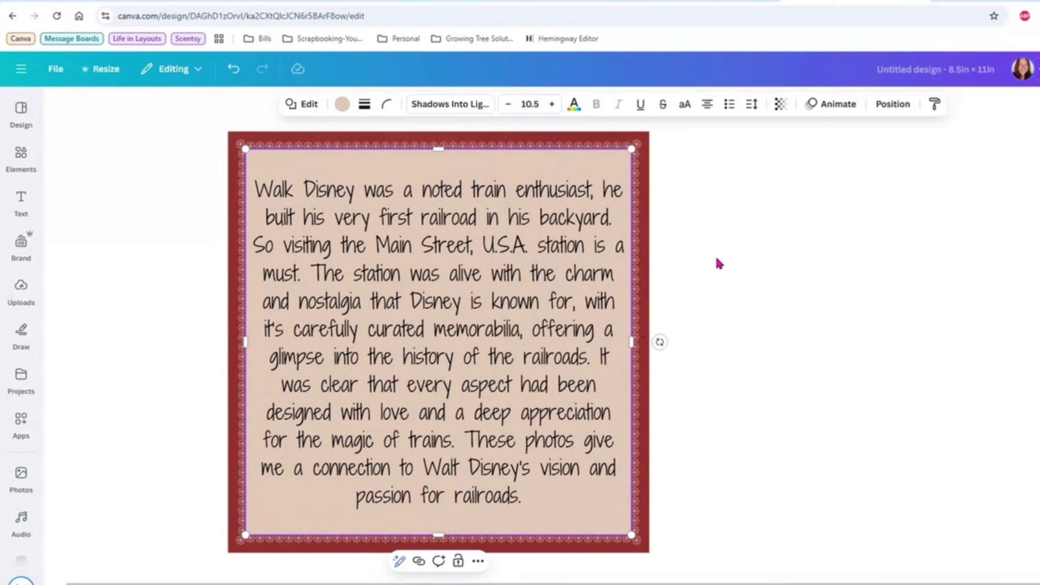
pyautogui.click(720, 264)
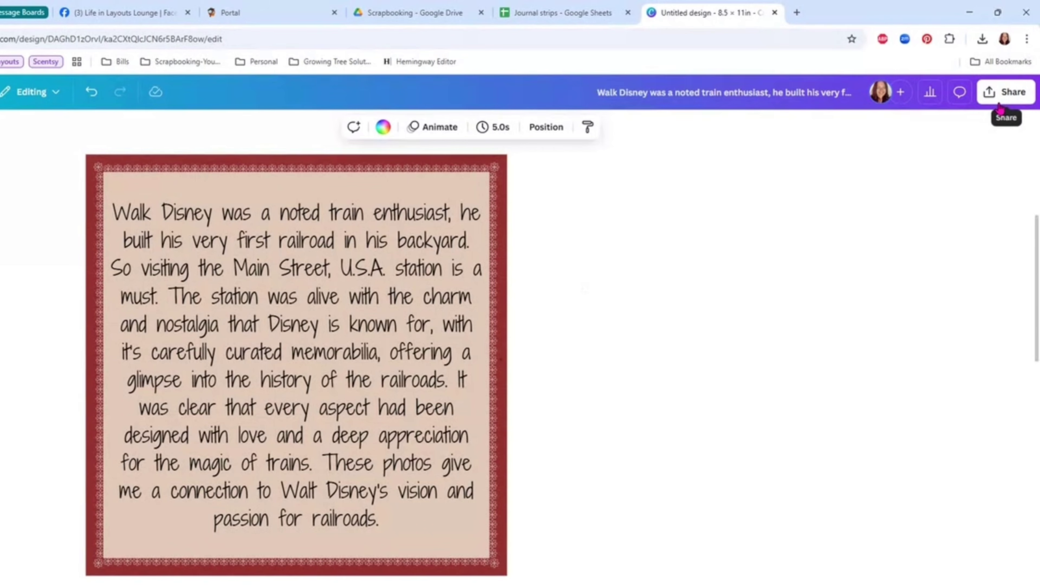
# Download the design as a PDF Print file into the Riding the Rails folder.
pyautogui.click(1000, 106)
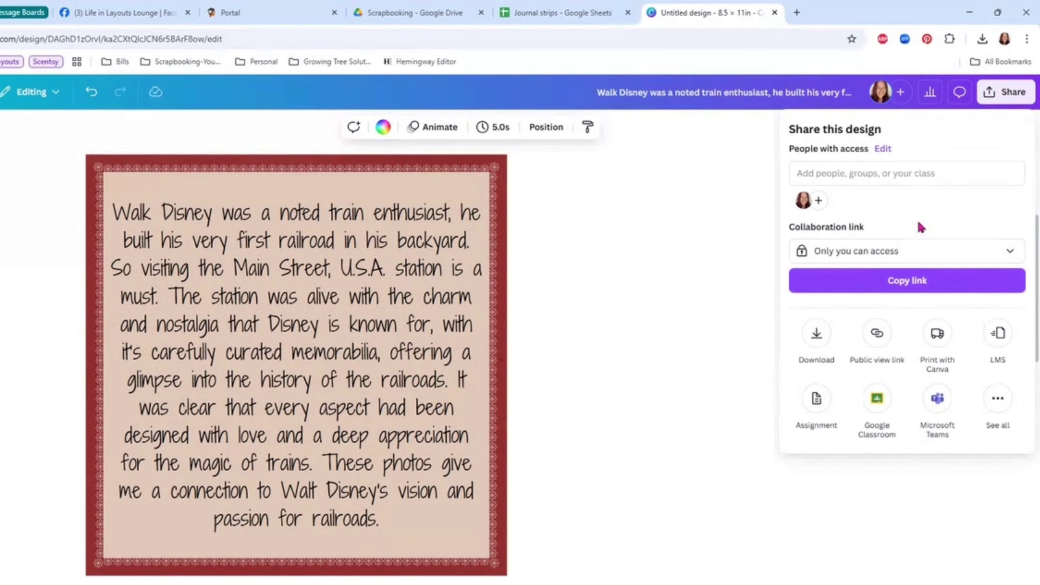
pyautogui.click(817, 334)
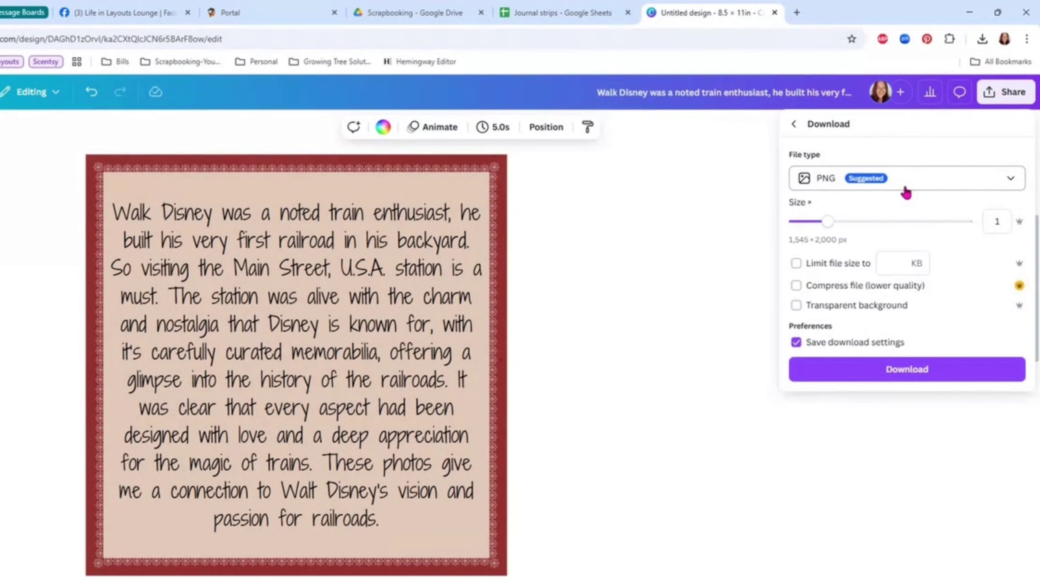
pyautogui.click(907, 192)
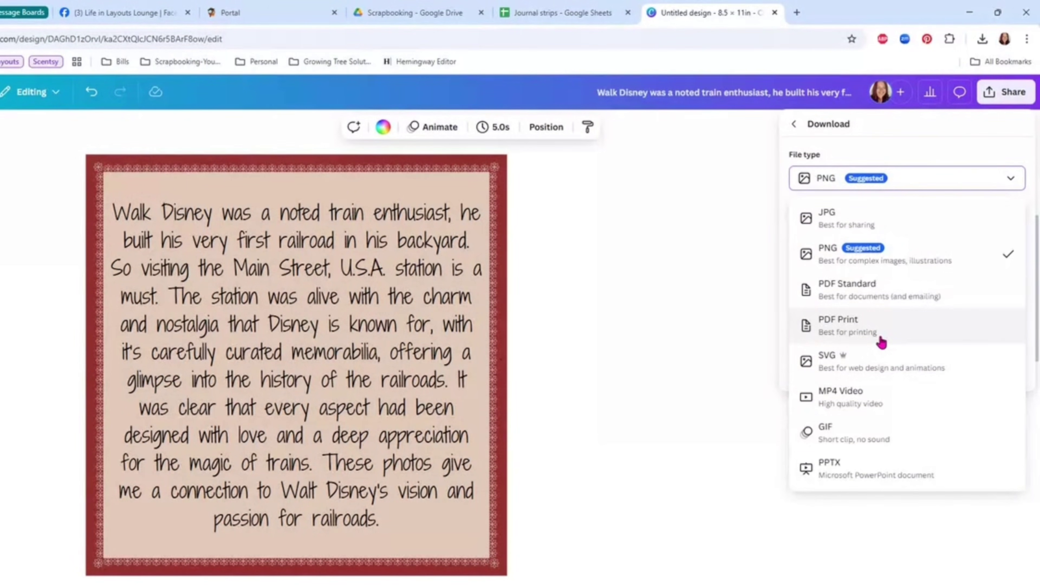
pyautogui.click(882, 342)
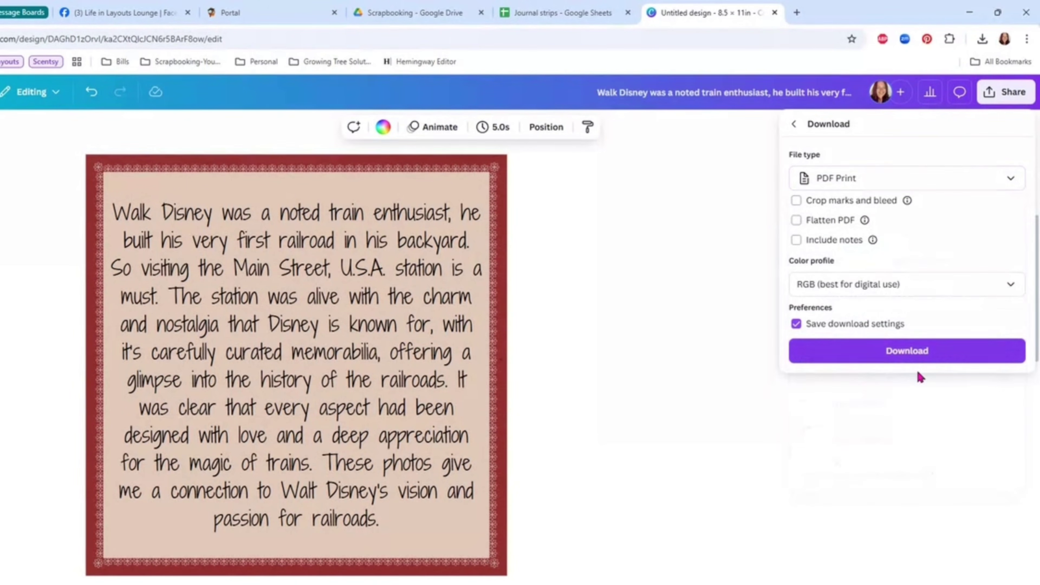
pyautogui.click(916, 365)
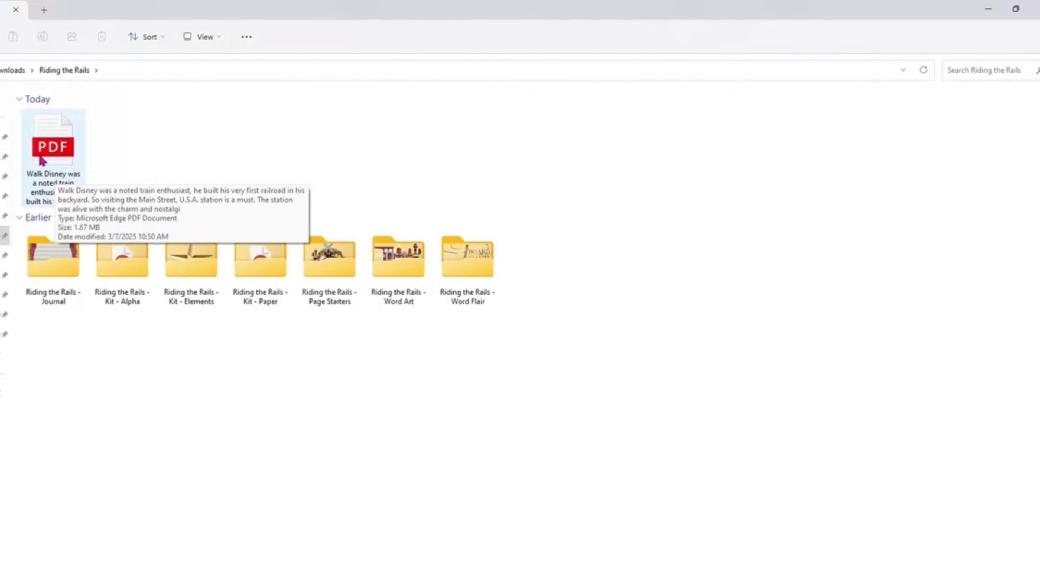
# Open the downloaded PDF in Microsoft Edge and set its print scale to Actual size.
pyautogui.doubleClick(43, 160)
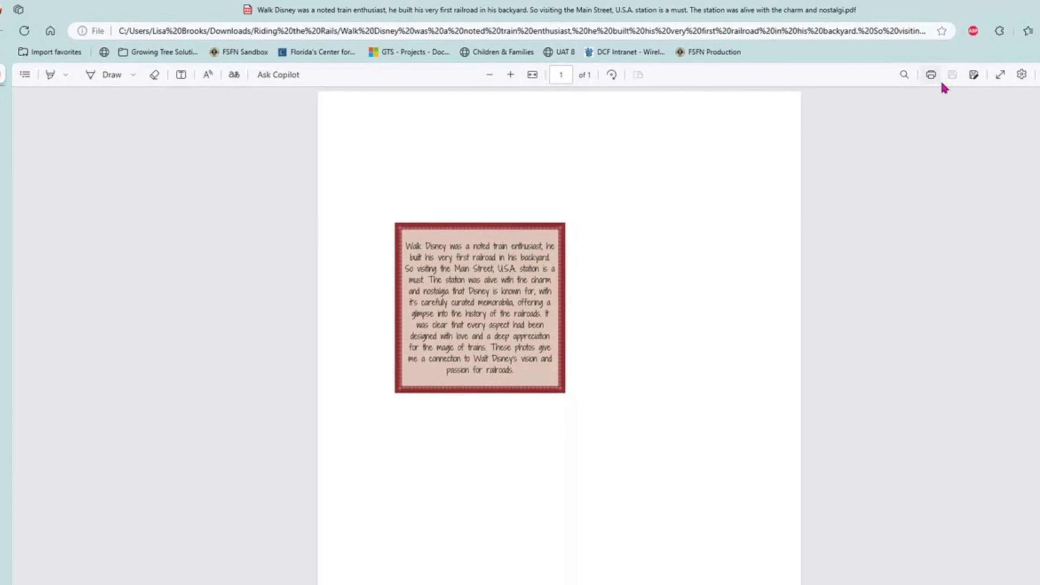
pyautogui.click(934, 78)
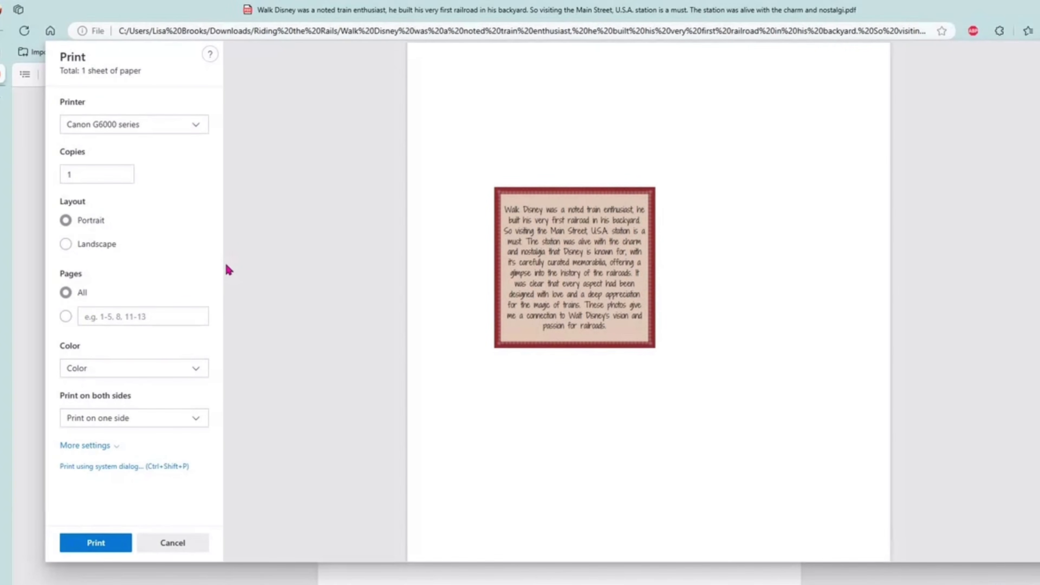
pyautogui.click(73, 447)
pyautogui.scroll(-3, 72, 430)
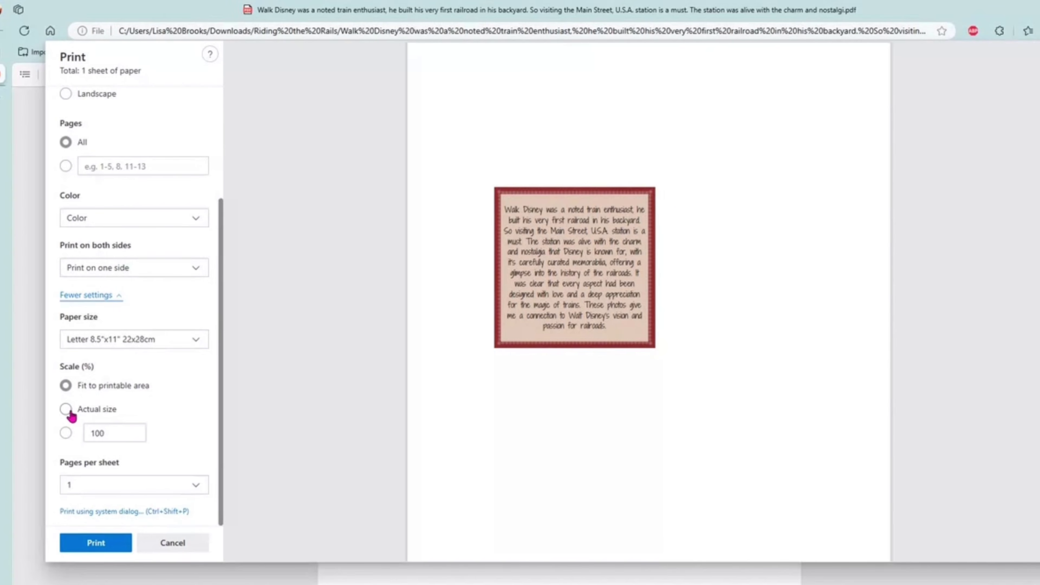
pyautogui.click(70, 410)
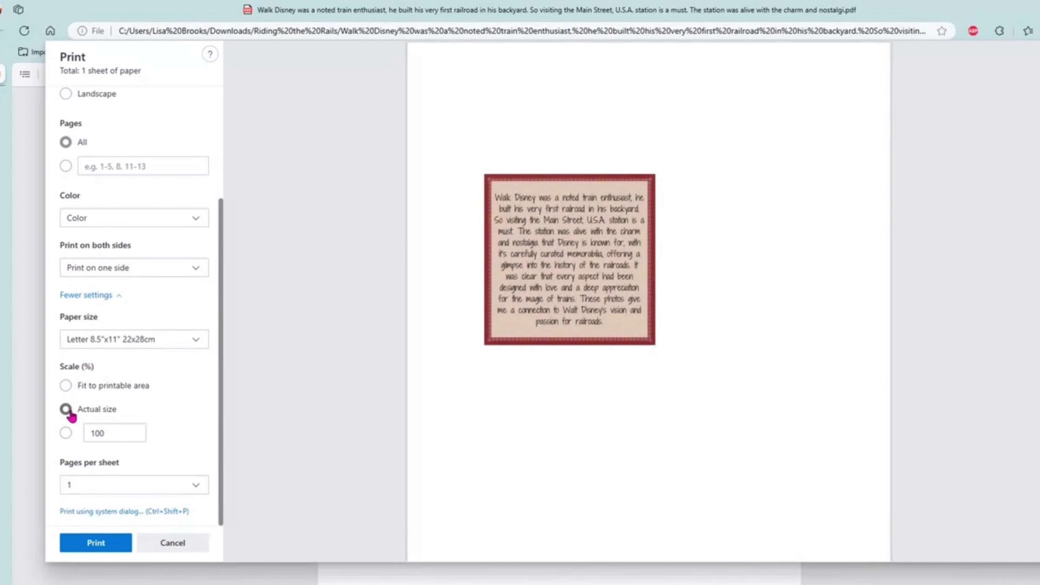
# Apply the Digital Paper preset with borderless printing, Matte Photo Paper and High quality to the Canon G6000 series system printing preferences.
pyautogui.click(98, 513)
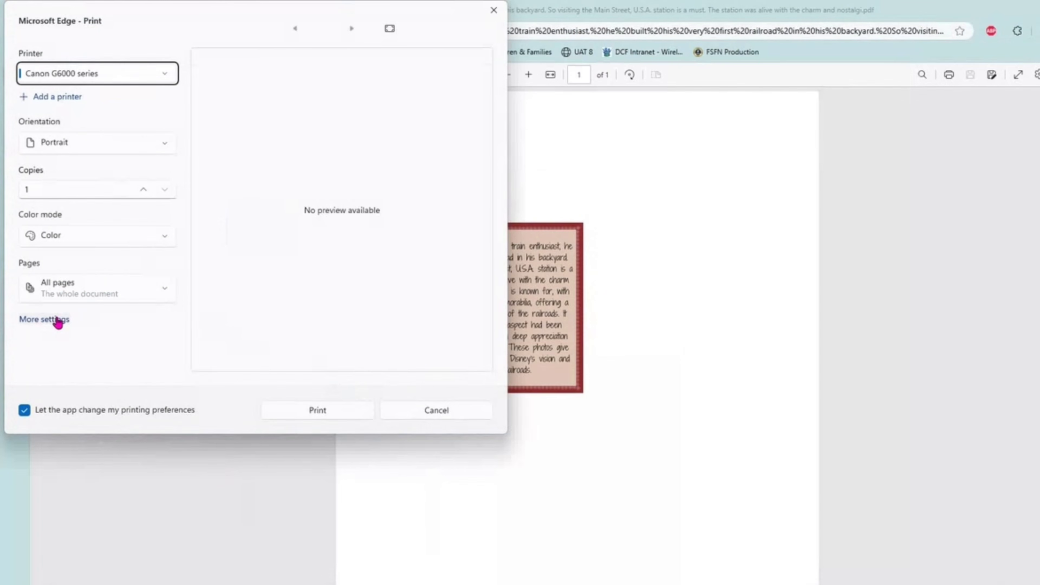
pyautogui.click(57, 321)
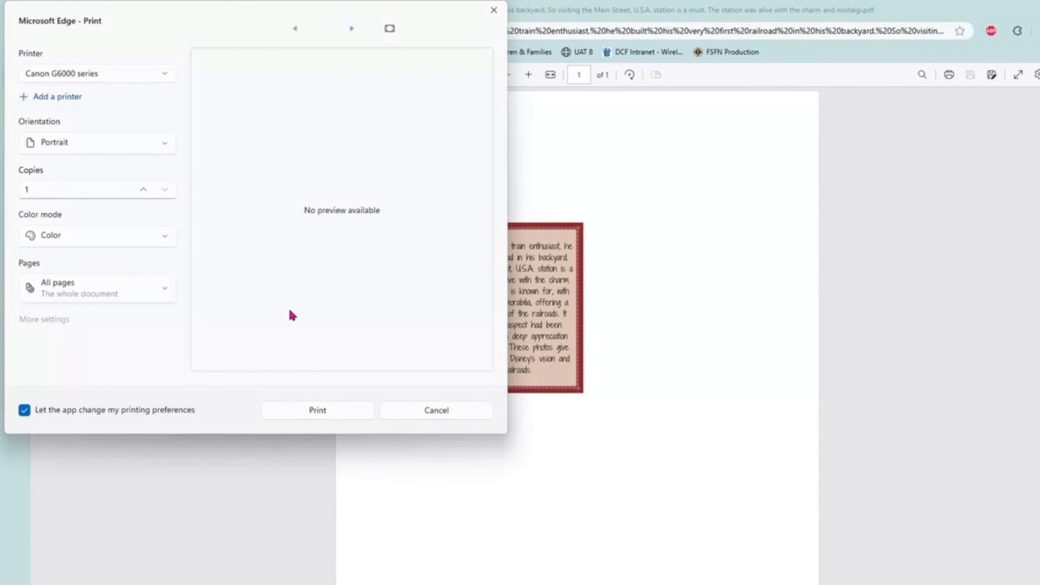
pyautogui.click(265, 107)
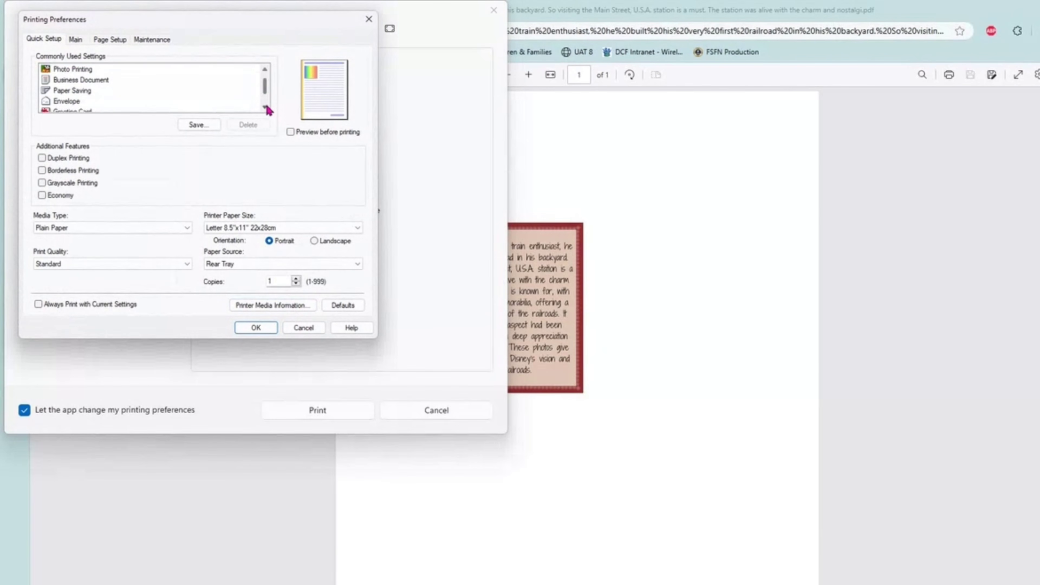
pyautogui.click(265, 107)
pyautogui.click(265, 107)
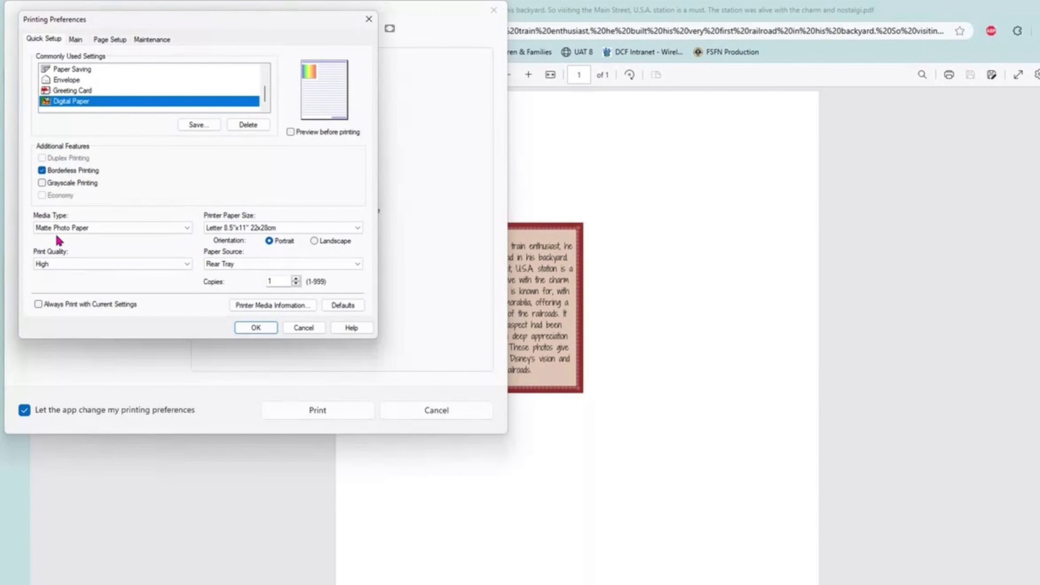
pyautogui.click(256, 327)
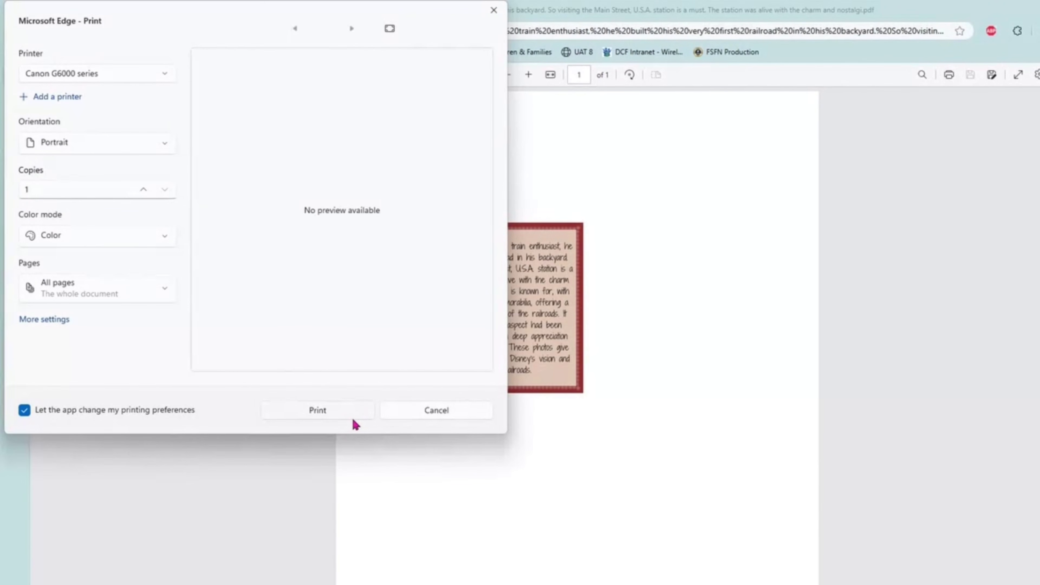